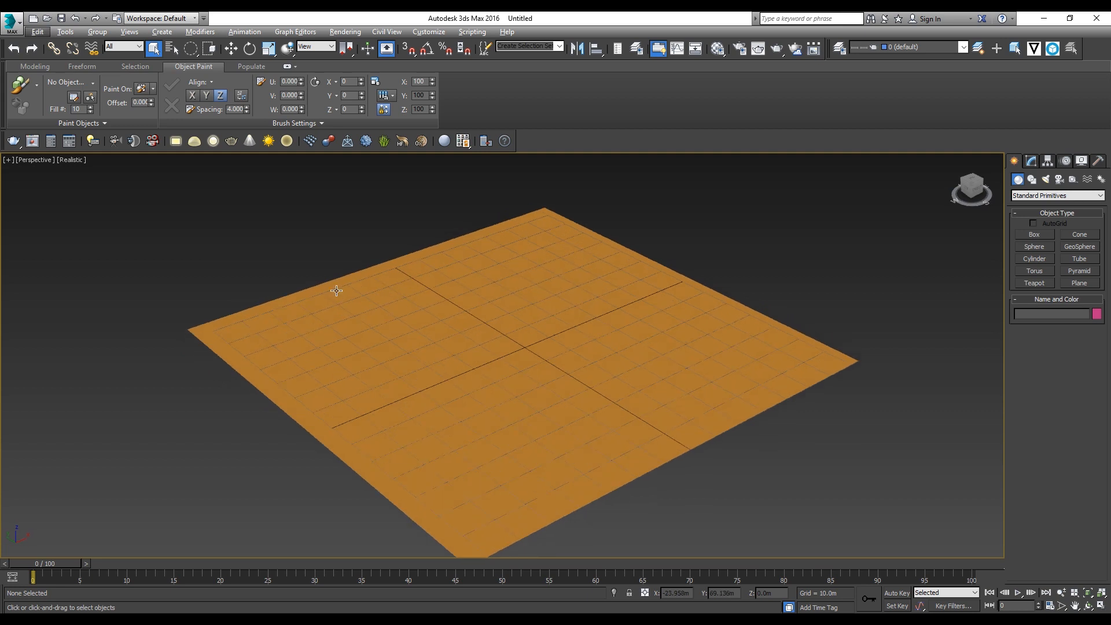
Step: Set the plane to 10 length and 10 width segments, show its edged faces, and add an Edit Poly modifier
{"action": "left_click", "coordinate": [507, 330]}
{"action": "left_click", "coordinate": [1030, 161]}
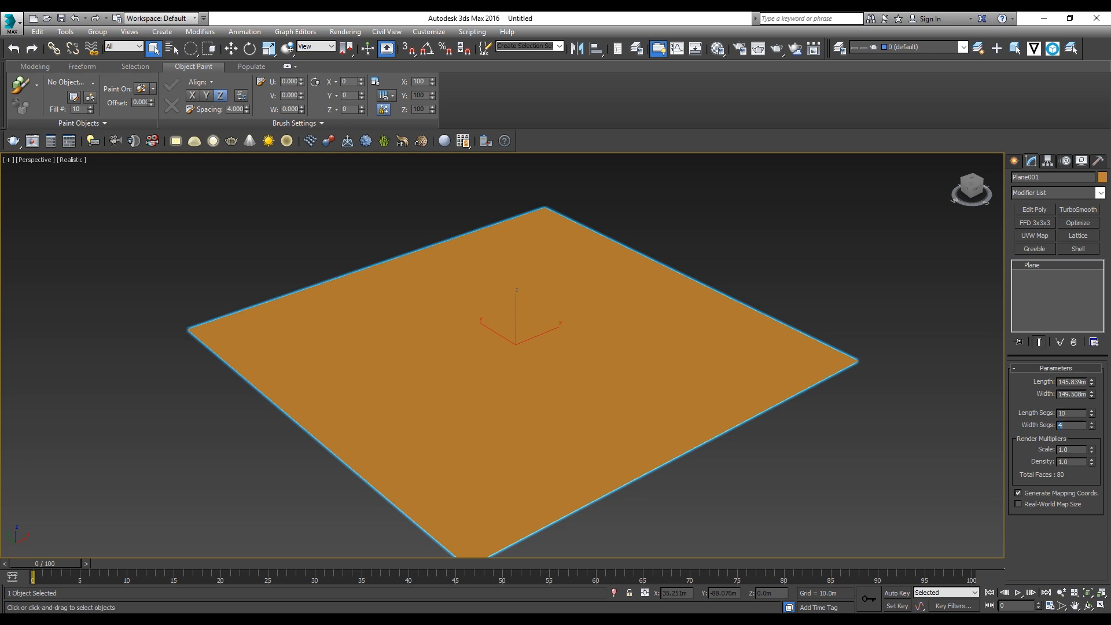
{"action": "key", "text": "F4"}
{"action": "left_click", "coordinate": [1035, 208]}
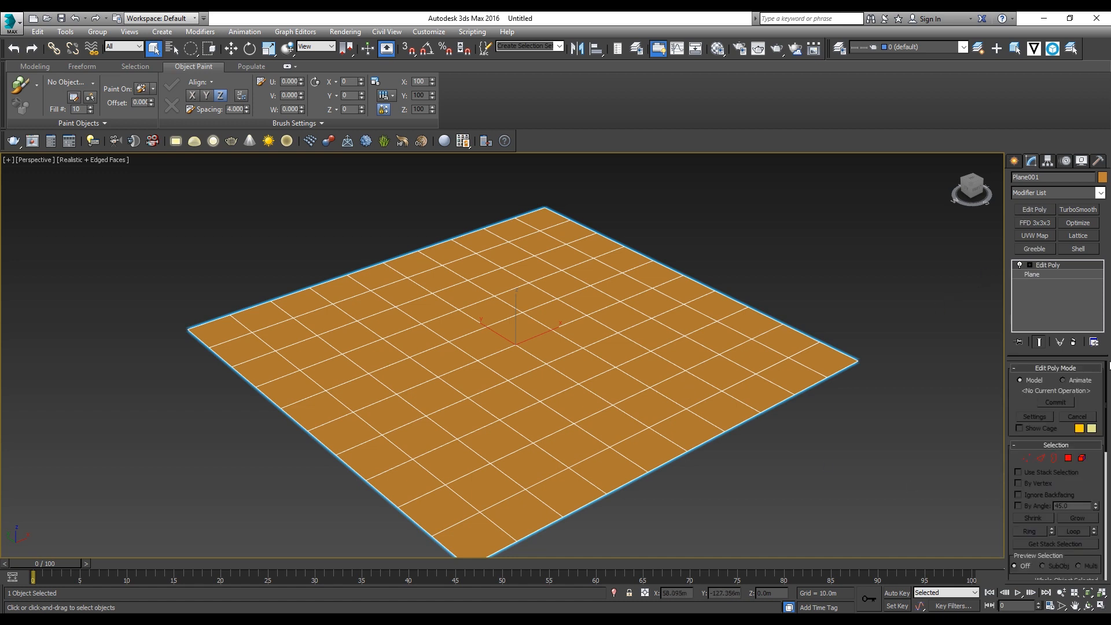
Step: Sculpt uneven hills across the middle of the plane with the Paint Deformation Push/Pull brush, and deselect it
{"action": "left_click_drag", "start_coordinate": [1104, 428], "coordinate": [1103, 570]}
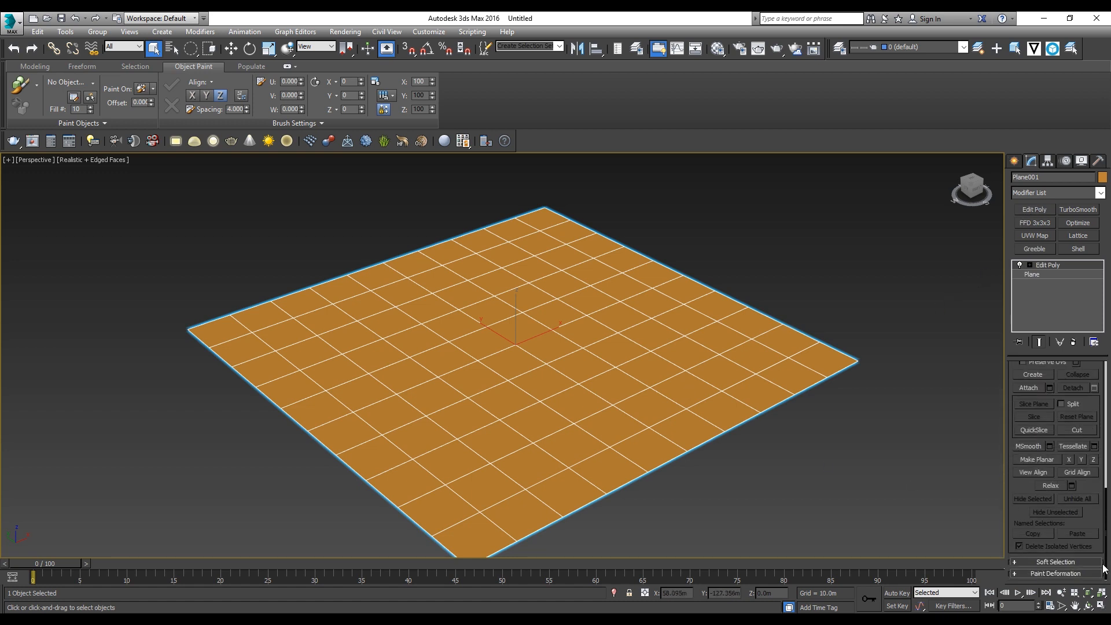
{"action": "left_click", "coordinate": [1046, 573]}
{"action": "left_click", "coordinate": [1041, 426]}
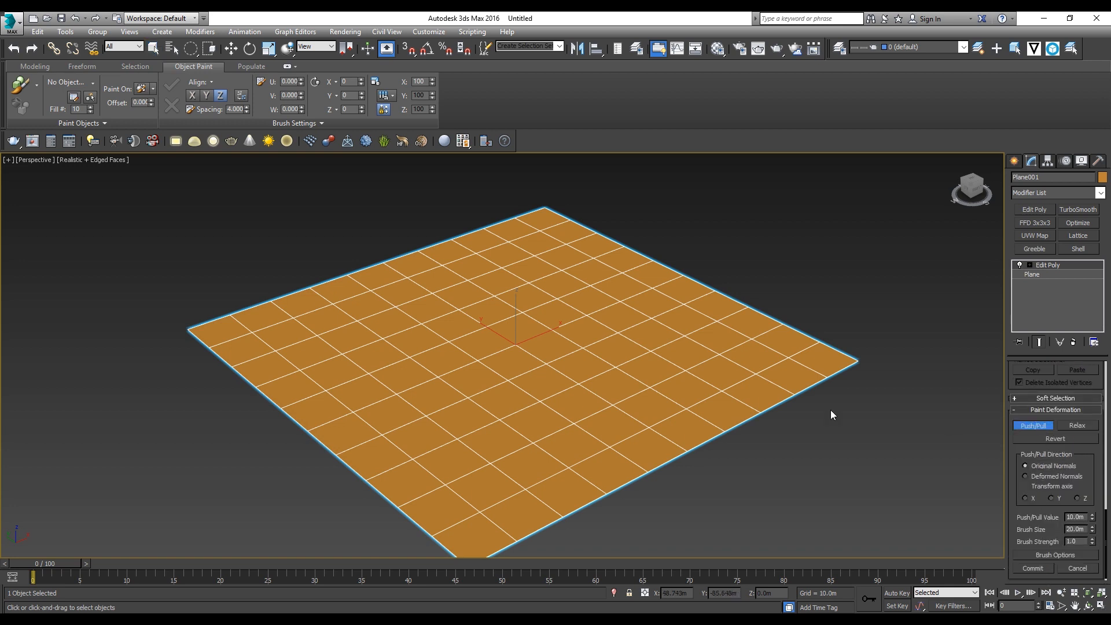
{"action": "mouse_move", "coordinate": [684, 359]}
{"action": "left_mouse_down"}
{"action": "mouse_move", "coordinate": [504, 291]}
{"action": "mouse_move", "coordinate": [402, 377]}
{"action": "mouse_move", "coordinate": [634, 295]}
{"action": "mouse_move", "coordinate": [438, 378]}
{"action": "mouse_move", "coordinate": [399, 309]}
{"action": "mouse_move", "coordinate": [563, 352]}
{"action": "mouse_move", "coordinate": [534, 346]}
{"action": "mouse_move", "coordinate": [589, 306]}
{"action": "mouse_move", "coordinate": [467, 276]}
{"action": "mouse_move", "coordinate": [644, 382]}
{"action": "mouse_move", "coordinate": [485, 370]}
{"action": "mouse_move", "coordinate": [508, 302]}
{"action": "left_mouse_up"}
{"action": "mouse_move", "coordinate": [543, 356]}
{"action": "middle_mouse_down", "text": "alt"}
{"action": "mouse_move", "coordinate": [617, 344]}
{"action": "mouse_move", "coordinate": [634, 328]}
{"action": "mouse_move", "coordinate": [554, 343]}
{"action": "mouse_move", "coordinate": [560, 349]}
{"action": "middle_mouse_up", "text": "alt"}
{"action": "left_click", "coordinate": [1027, 426]}
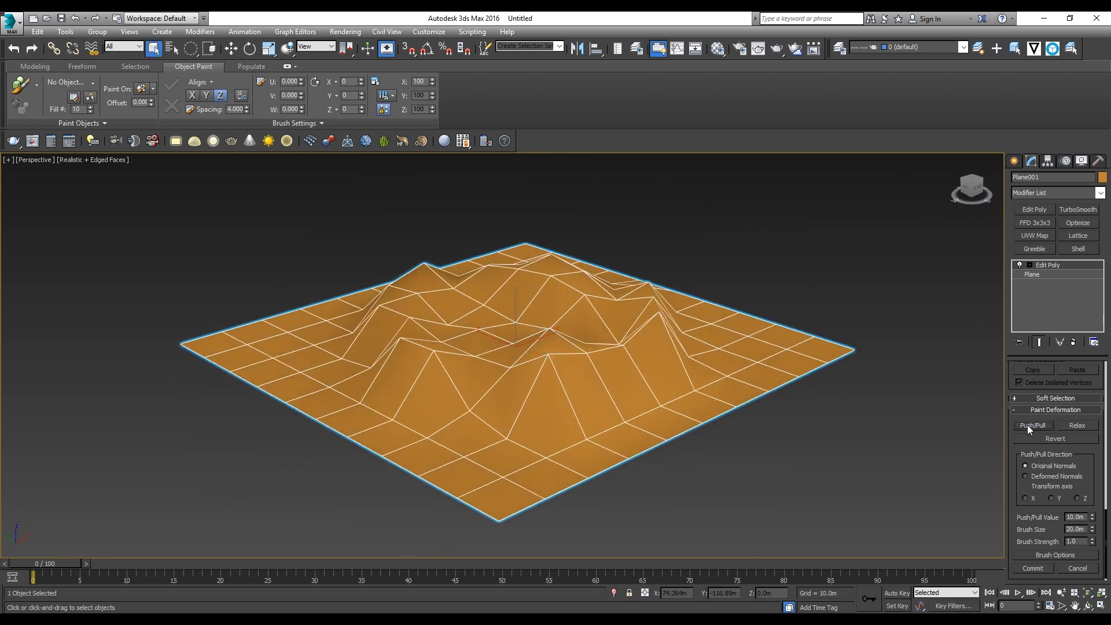
{"action": "left_click", "coordinate": [903, 234]}
{"action": "middle_click_drag", "start_coordinate": [687, 320], "coordinate": [535, 369]}
{"action": "middle_click_drag", "start_coordinate": [535, 369], "coordinate": [576, 362], "text": "alt"}
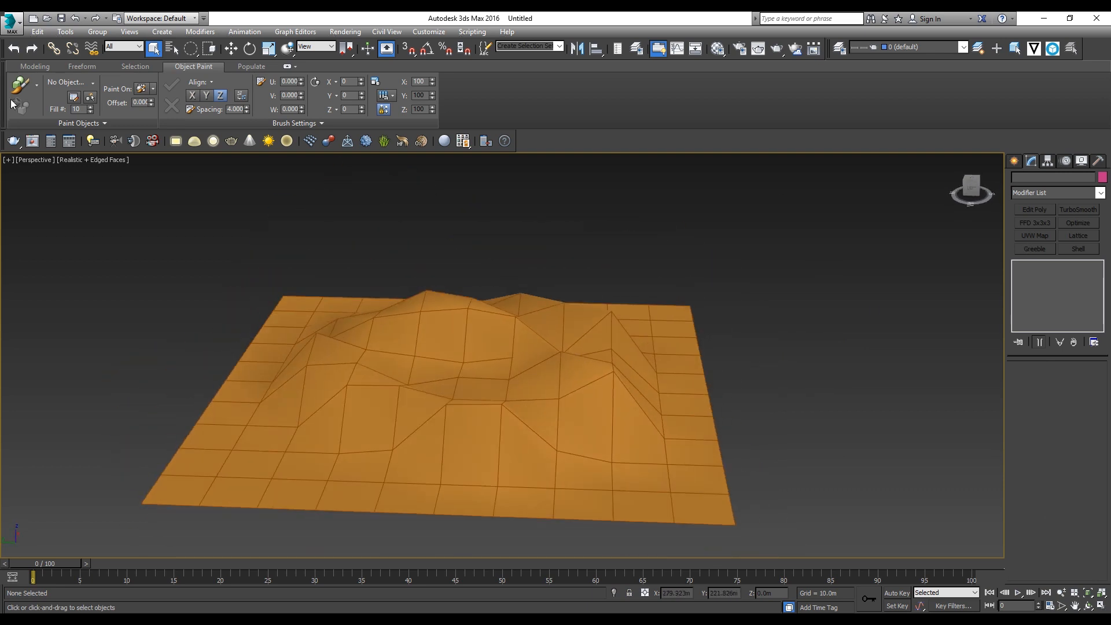
{"action": "scroll", "coordinate": [457, 335], "scroll_direction": "up", "scroll_amount": 2}
{"action": "middle_click_drag", "start_coordinate": [519, 393], "coordinate": [466, 394], "text": "alt"}
{"action": "scroll", "coordinate": [543, 389], "scroll_direction": "down", "scroll_amount": 3}
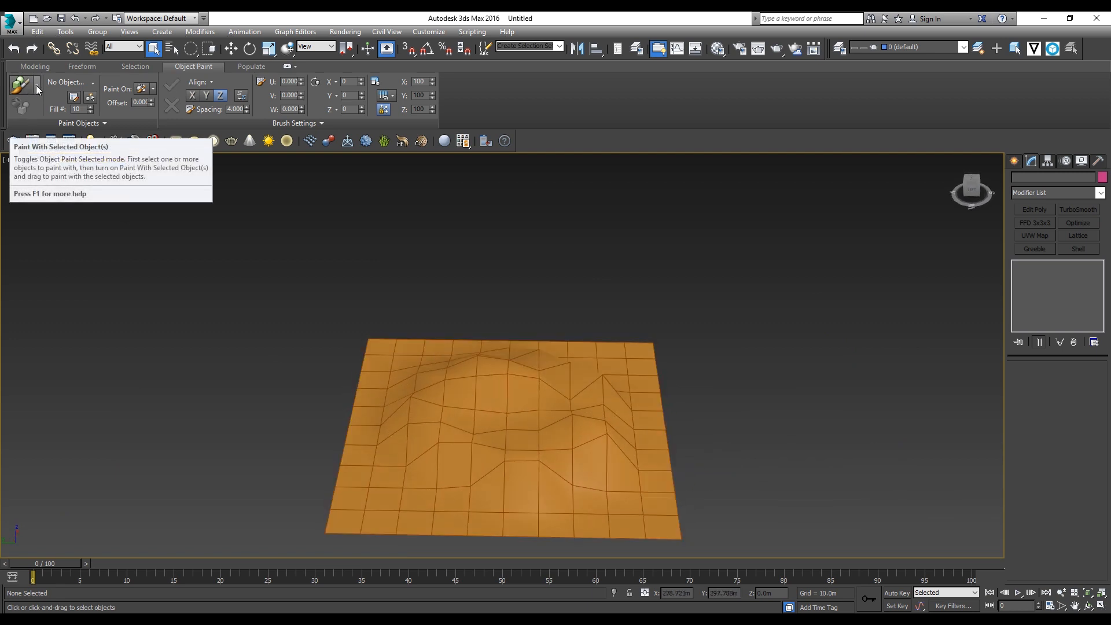
Step: Place a Japanese Flowering Cherry, Spring foliage object from AEC Extended beside the terrain
{"action": "left_click", "coordinate": [1014, 161]}
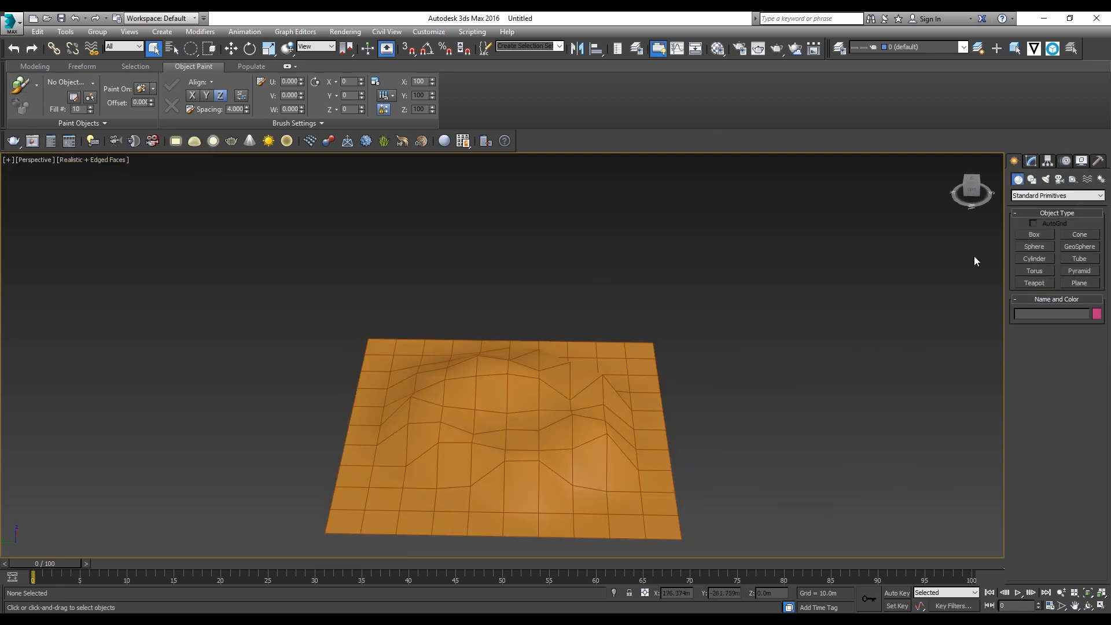
{"action": "left_click", "coordinate": [1042, 196]}
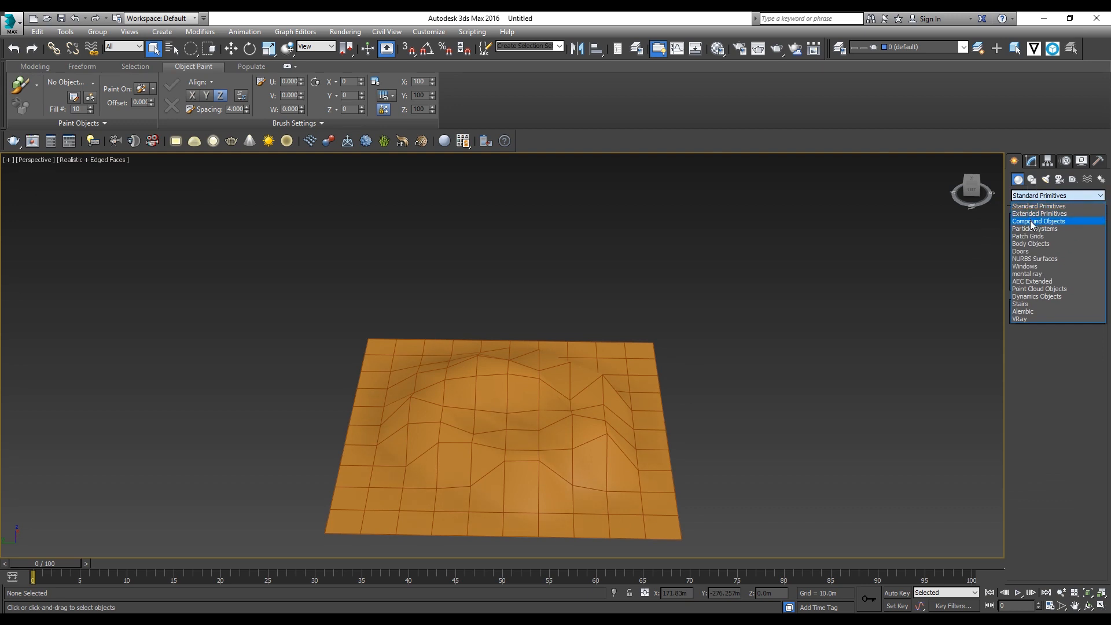
{"action": "left_click", "coordinate": [1039, 283]}
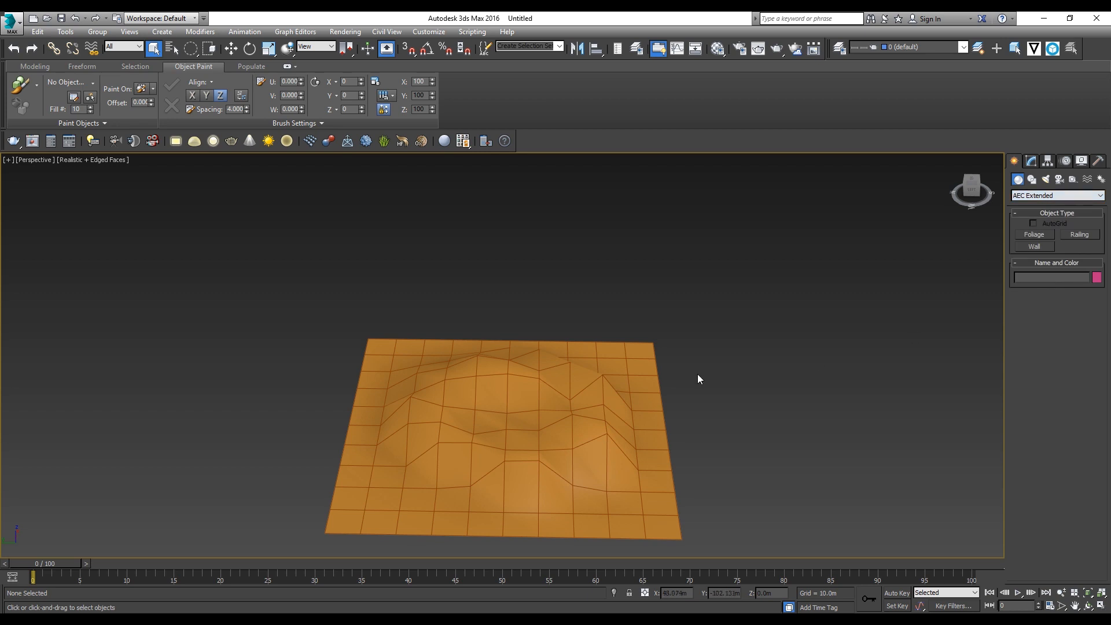
{"action": "left_click", "coordinate": [1035, 235]}
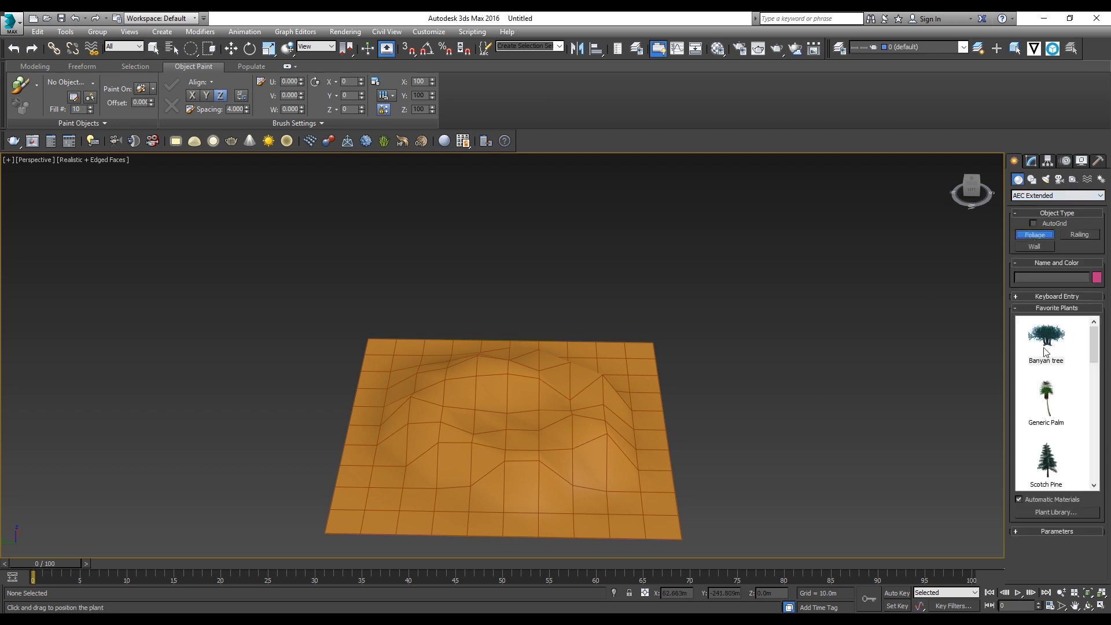
{"action": "left_click_drag", "start_coordinate": [1095, 346], "coordinate": [1096, 466]}
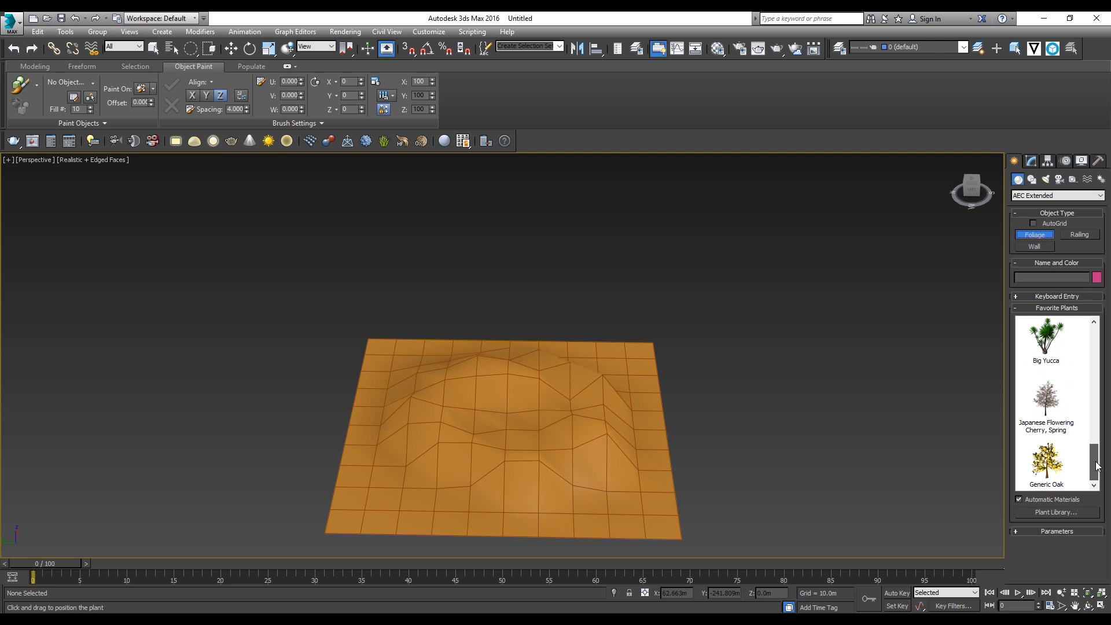
{"action": "left_click", "coordinate": [1044, 411]}
{"action": "left_click", "coordinate": [713, 428]}
{"action": "scroll", "coordinate": [715, 416], "scroll_direction": "down", "scroll_amount": 4}
{"action": "middle_click_drag", "start_coordinate": [714, 416], "coordinate": [668, 408], "text": "alt"}
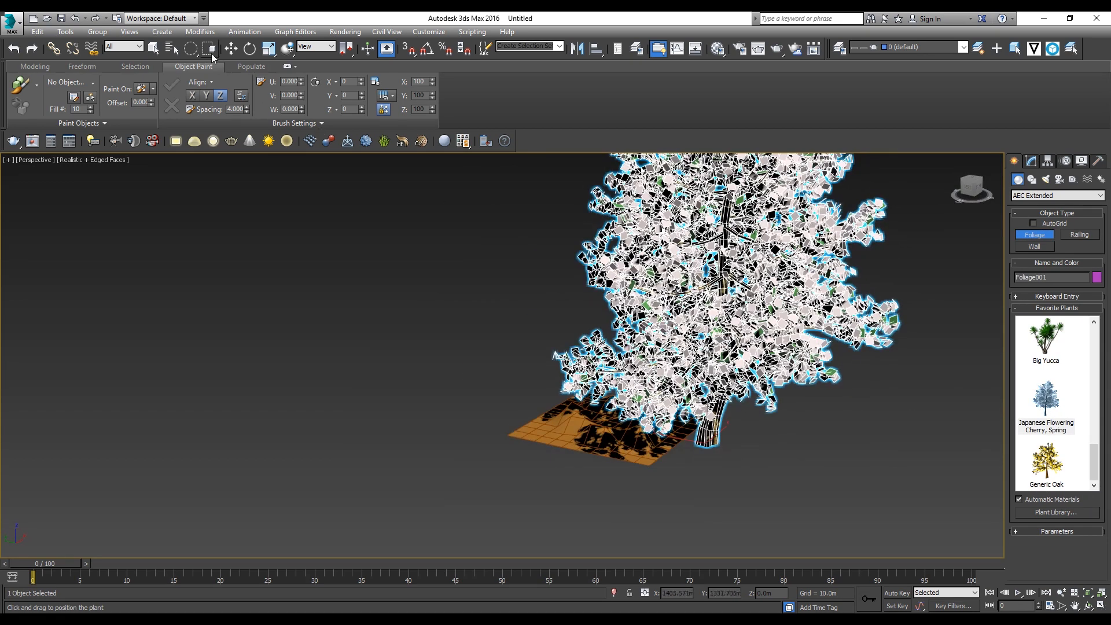
Step: Scale the cherry tree down uniformly to about 10.5 percent and deselect it
{"action": "left_click", "coordinate": [268, 48]}
{"action": "left_click_drag", "start_coordinate": [709, 441], "coordinate": [778, 362]}
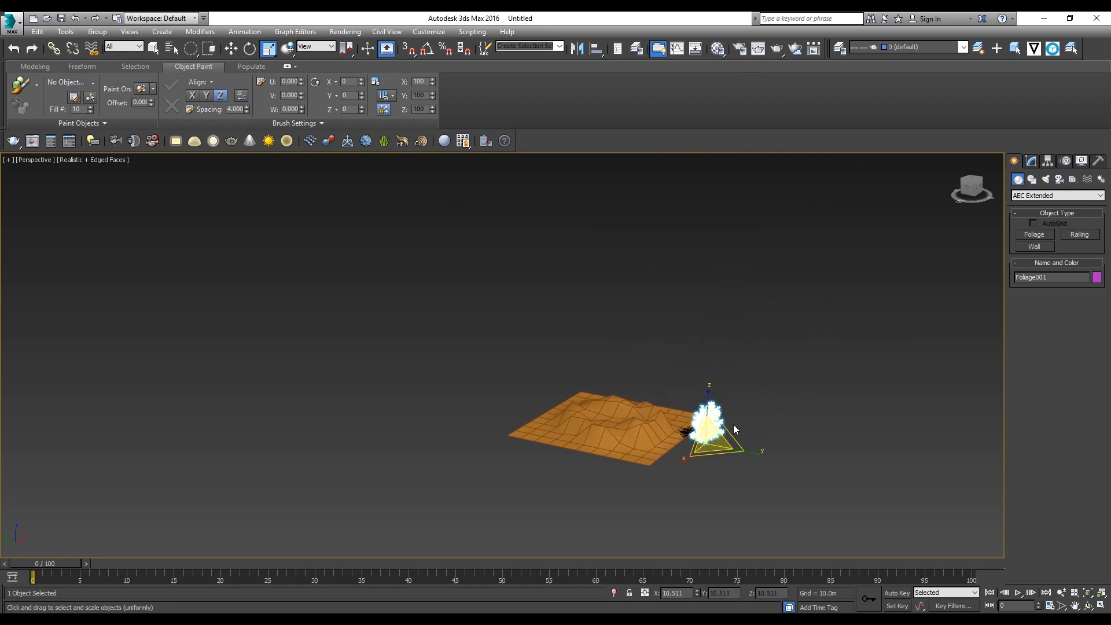
{"action": "scroll", "coordinate": [733, 430], "scroll_direction": "up", "scroll_amount": 5}
{"action": "middle_click_drag", "start_coordinate": [714, 432], "coordinate": [706, 407], "text": "alt"}
{"action": "key", "text": "q"}
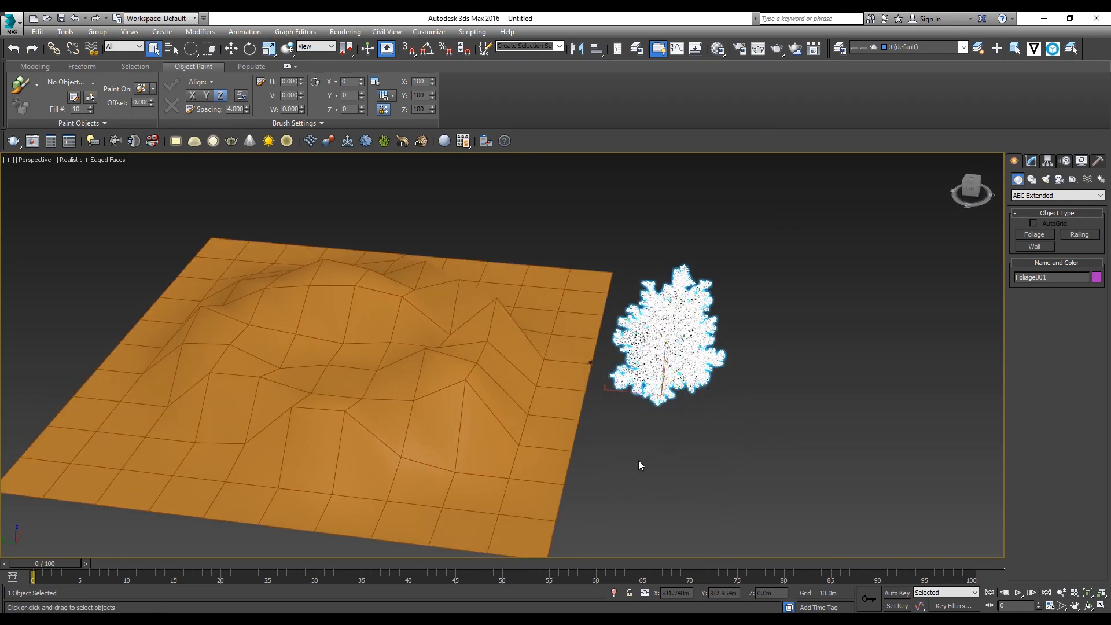
{"action": "left_click", "coordinate": [639, 462]}
{"action": "left_click", "coordinate": [496, 402]}
{"action": "middle_click_drag", "start_coordinate": [623, 407], "coordinate": [652, 354], "text": "alt"}
{"action": "left_click", "coordinate": [666, 340]}
{"action": "left_click", "coordinate": [647, 414]}
{"action": "middle_click_drag", "start_coordinate": [287, 243], "coordinate": [331, 304], "text": "alt"}
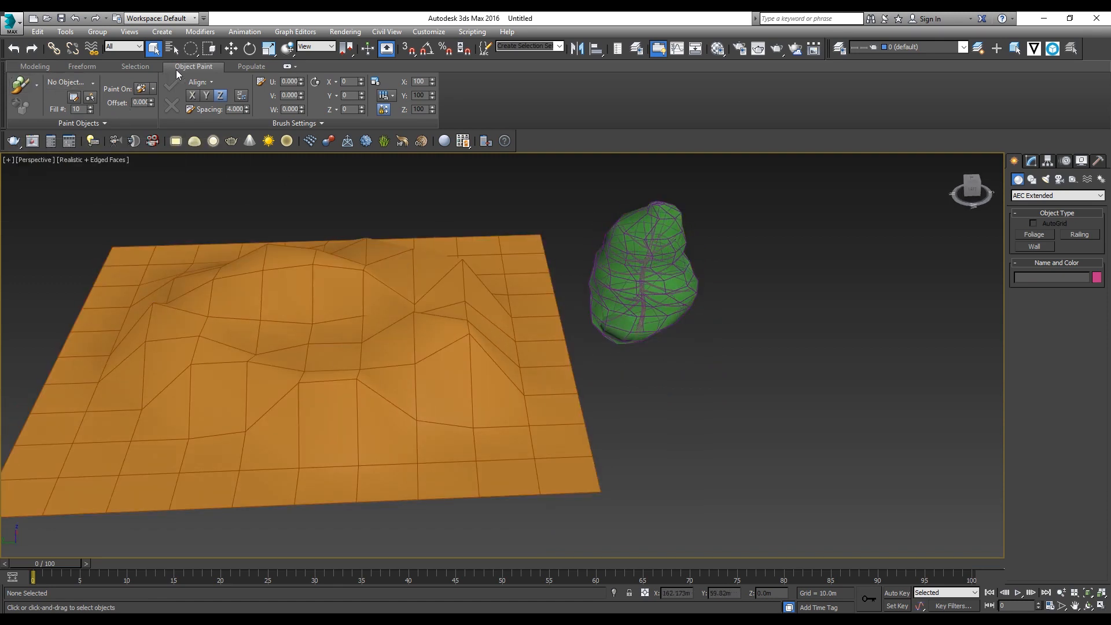
Step: Set Object Paint to paint with objects in its list, and pick the cherry tree as the listed object
{"action": "left_click", "coordinate": [36, 85]}
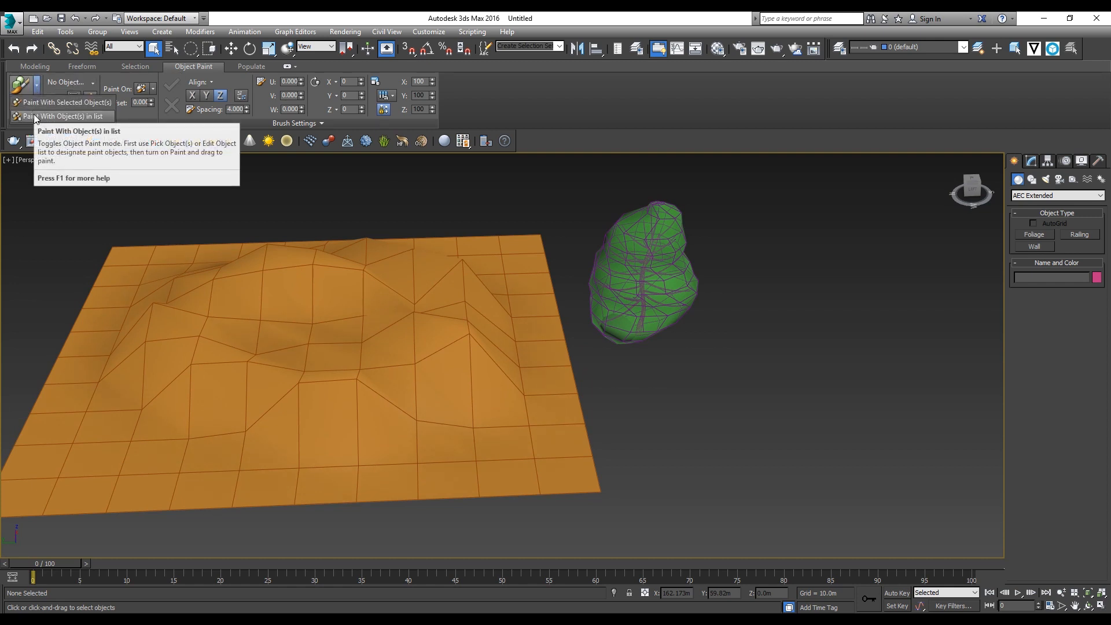
{"action": "left_click", "coordinate": [34, 113]}
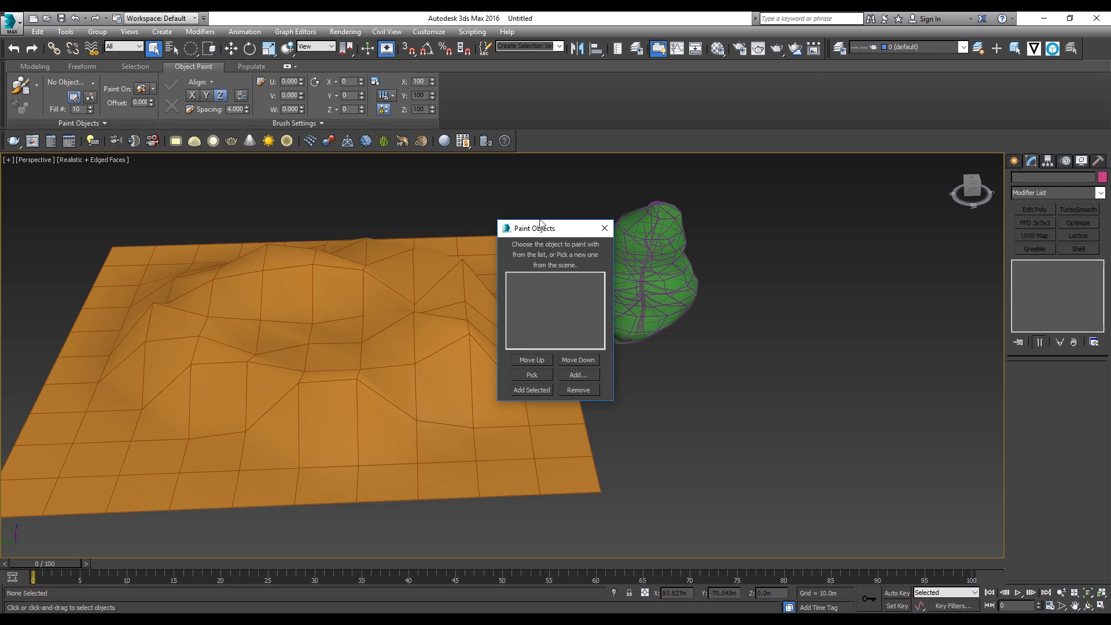
{"action": "left_click_drag", "start_coordinate": [539, 223], "coordinate": [407, 208]}
{"action": "left_click", "coordinate": [404, 359]}
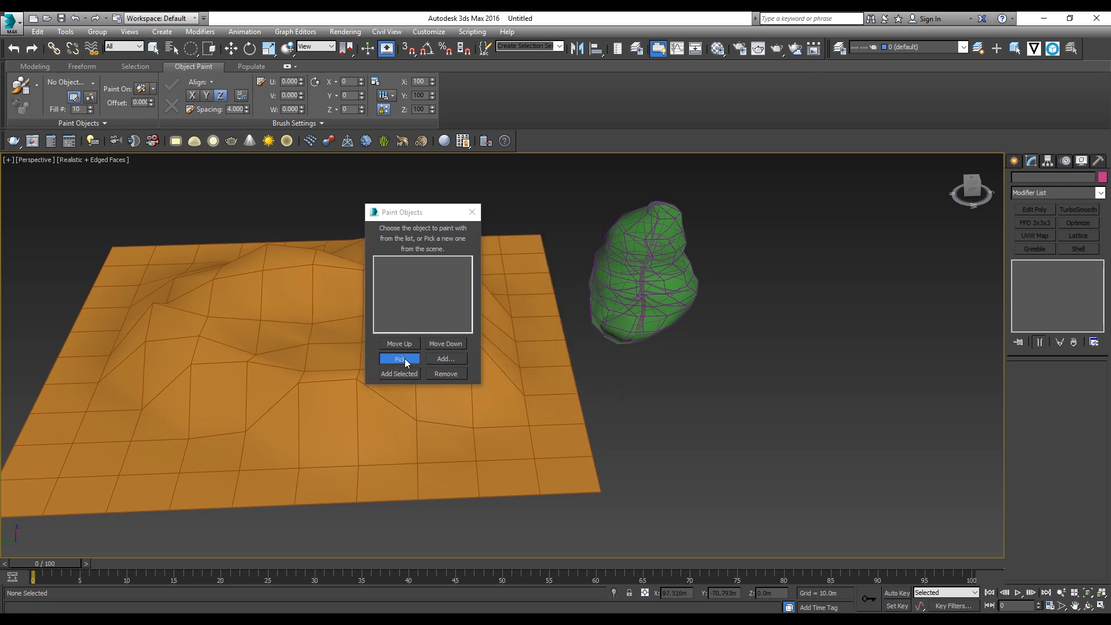
{"action": "left_click", "coordinate": [643, 282]}
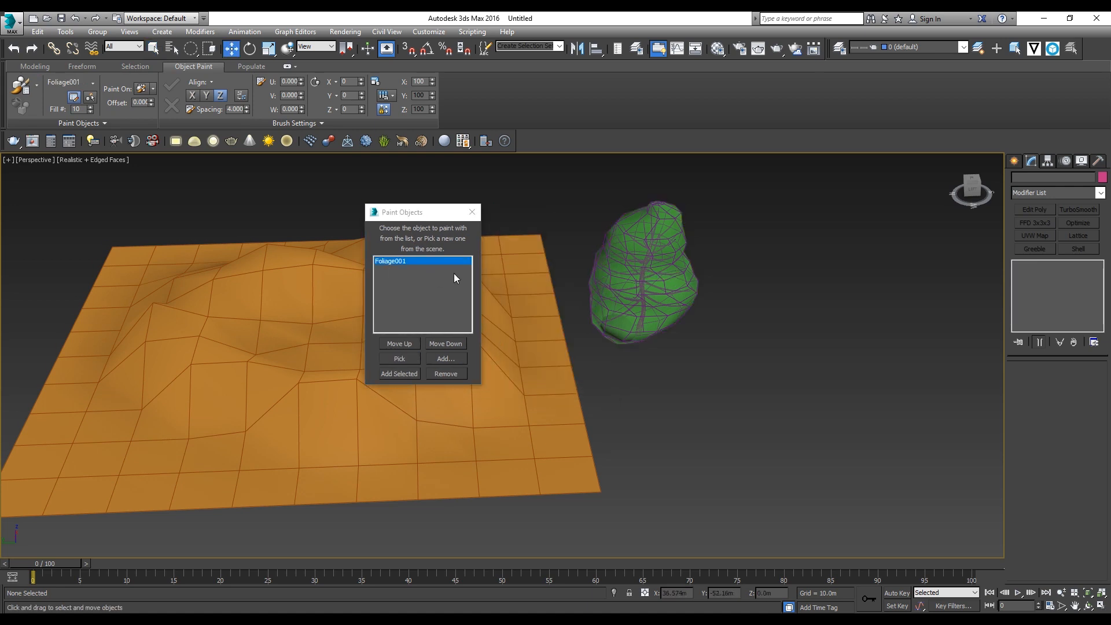
{"action": "mouse_move", "coordinate": [404, 221]}
{"action": "left_mouse_down"}
{"action": "mouse_move", "coordinate": [684, 283]}
{"action": "mouse_move", "coordinate": [705, 264]}
{"action": "left_mouse_up"}
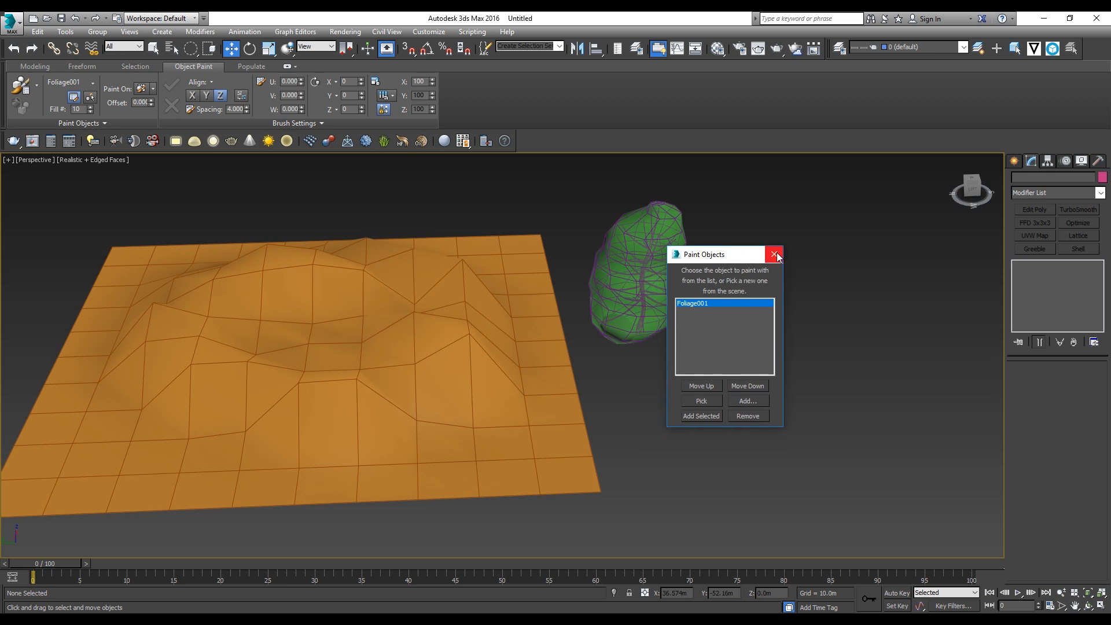
{"action": "left_click", "coordinate": [774, 255]}
{"action": "mouse_move", "coordinate": [729, 262]}
{"action": "middle_mouse_down", "text": "alt"}
{"action": "mouse_move", "coordinate": [491, 277]}
{"action": "mouse_move", "coordinate": [285, 223]}
{"action": "middle_mouse_up", "text": "alt"}
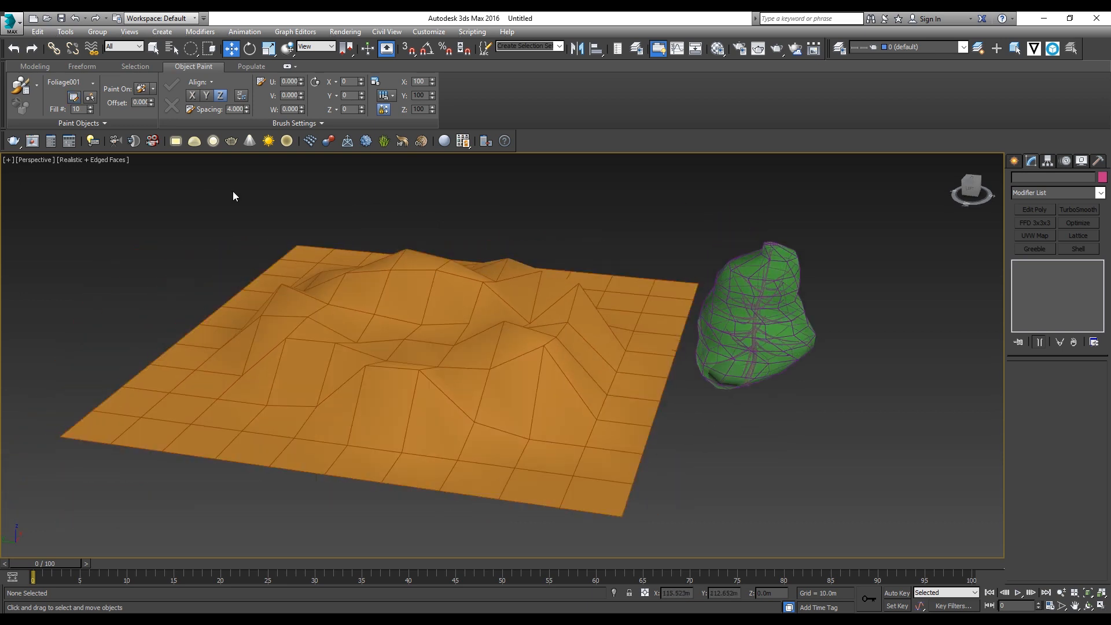
Step: Restrict object painting to selected objects and select the terrain plane as the surface
{"action": "left_click", "coordinate": [150, 92]}
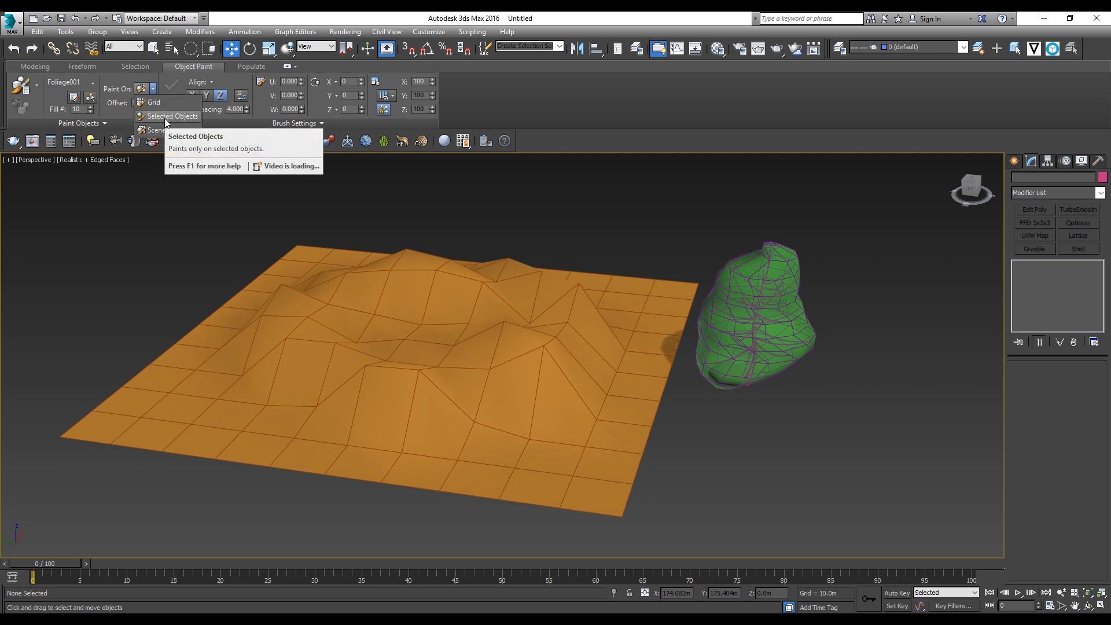
{"action": "left_click", "coordinate": [154, 224]}
{"action": "left_click", "coordinate": [424, 438]}
{"action": "scroll", "coordinate": [404, 402], "scroll_direction": "up", "scroll_amount": 3}
{"action": "middle_click_drag", "start_coordinate": [407, 403], "coordinate": [428, 416]}
{"action": "scroll", "coordinate": [414, 409], "scroll_direction": "down", "scroll_amount": 3}
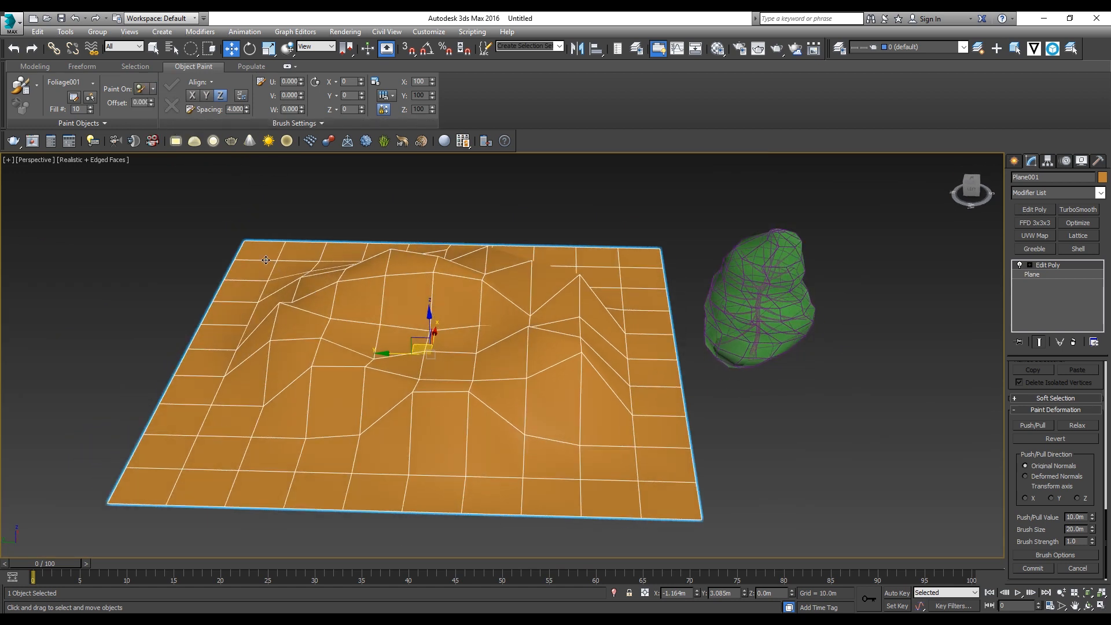
Step: Start painting and place two trees on the terrain, one on the hills and one near the edge beside the original tree
{"action": "left_click", "coordinate": [19, 88]}
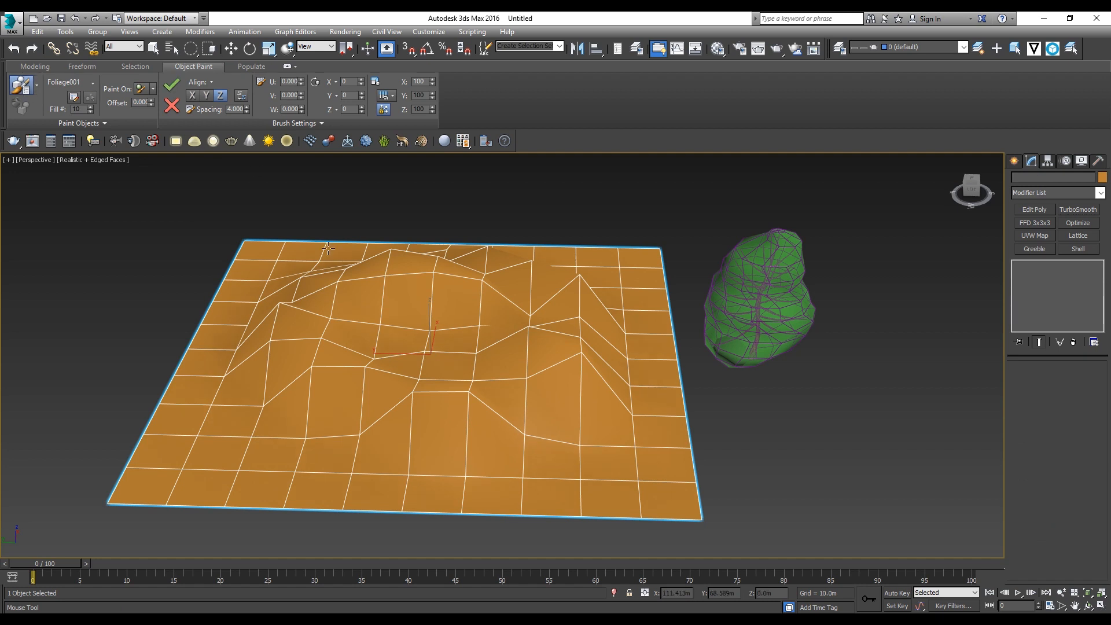
{"action": "left_click", "coordinate": [329, 339]}
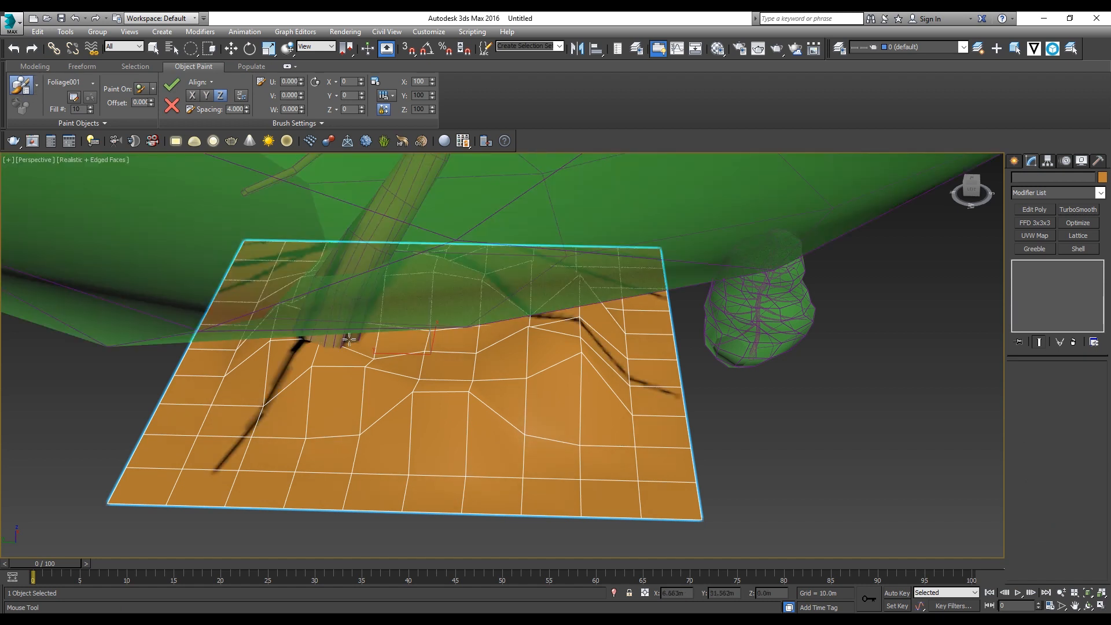
{"action": "left_click", "coordinate": [624, 404]}
{"action": "scroll", "coordinate": [510, 444], "scroll_direction": "down", "scroll_amount": 4}
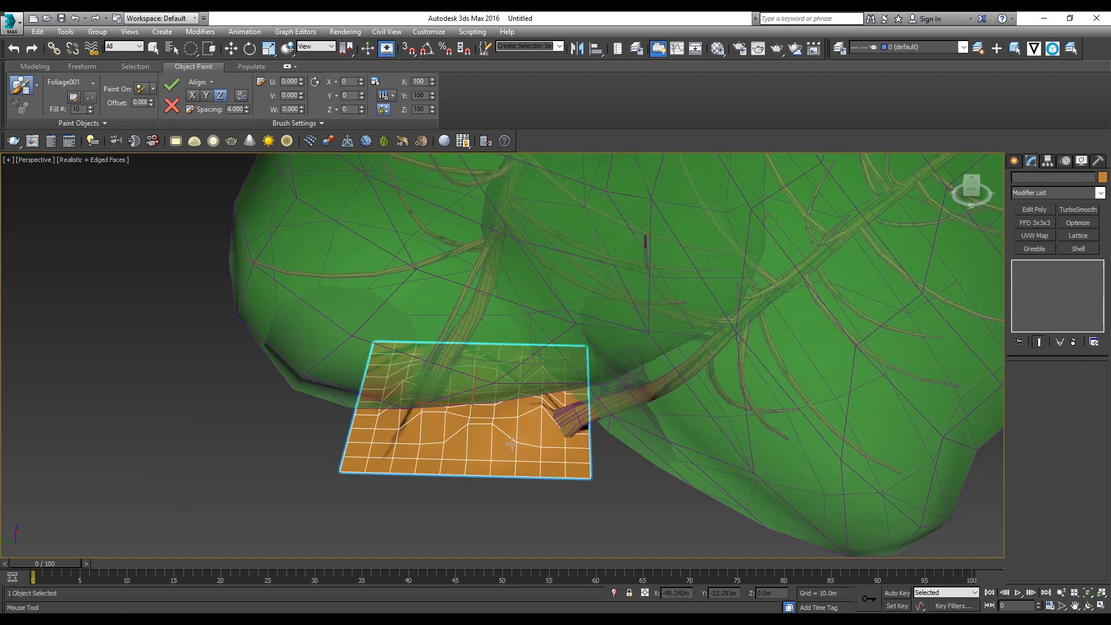
{"action": "middle_click_drag", "start_coordinate": [521, 430], "coordinate": [514, 446], "text": "alt"}
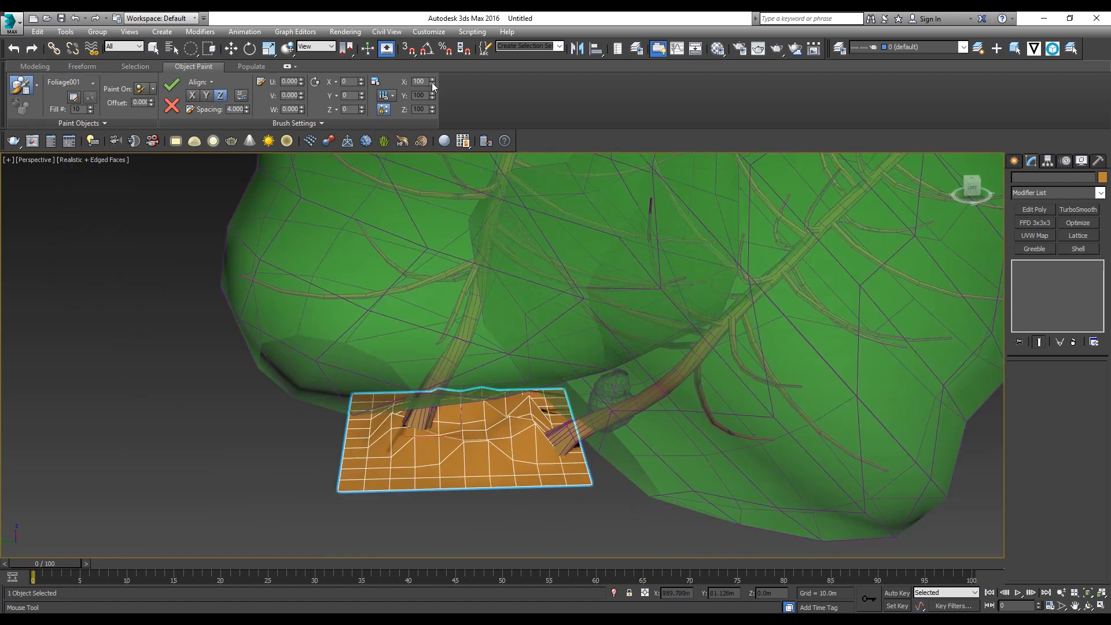
Step: Set the painted trees' scale to 7 percent on all axes
{"action": "mouse_move", "coordinate": [431, 82]}
{"action": "left_mouse_down"}
{"action": "mouse_move", "coordinate": [438, 143]}
{"action": "mouse_move", "coordinate": [430, 137]}
{"action": "left_mouse_up"}
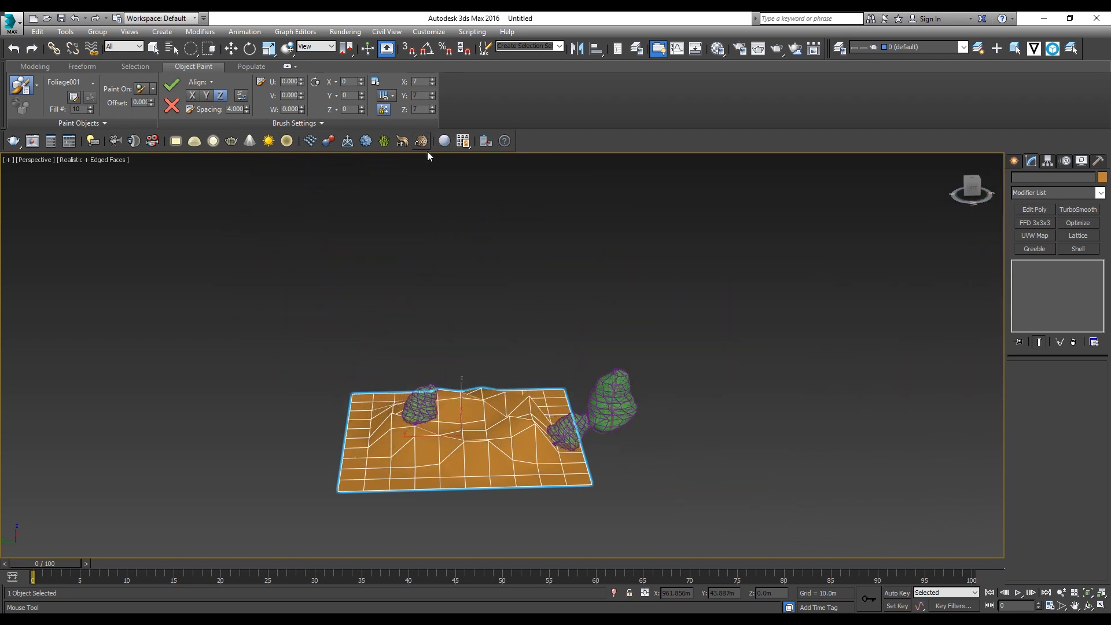
{"action": "scroll", "coordinate": [486, 403], "scroll_direction": "up", "scroll_amount": 3}
{"action": "middle_click_drag", "start_coordinate": [486, 403], "coordinate": [535, 409]}
{"action": "scroll", "coordinate": [536, 410], "scroll_direction": "up", "scroll_amount": 3}
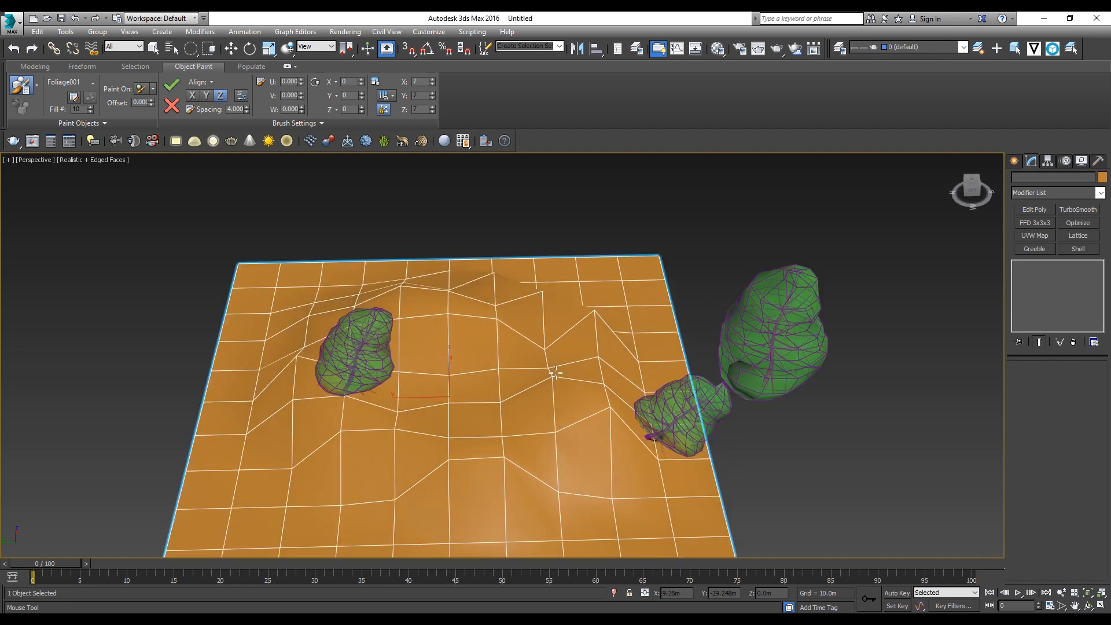
Step: Paint more individual trees scattered over the terrain's hills, edges and corners
{"action": "left_click", "coordinate": [554, 372]}
{"action": "left_click", "coordinate": [495, 321]}
{"action": "left_click", "coordinate": [357, 315]}
{"action": "left_click", "coordinate": [268, 308]}
{"action": "middle_click_drag", "start_coordinate": [280, 309], "coordinate": [296, 244]}
{"action": "left_click", "coordinate": [269, 277]}
{"action": "left_click", "coordinate": [249, 357]}
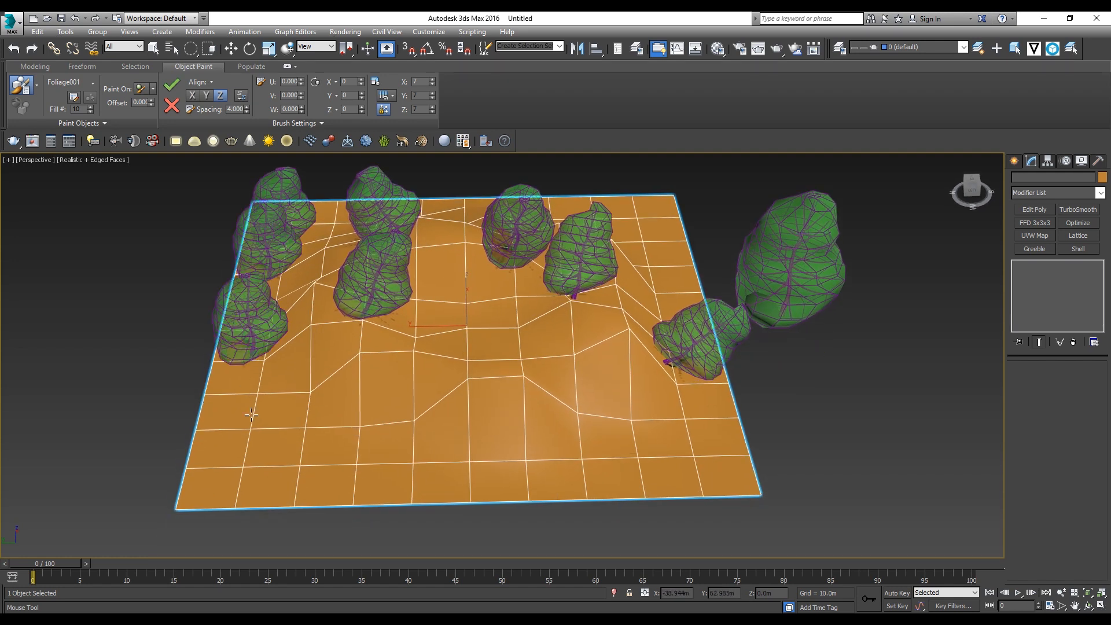
{"action": "left_click", "coordinate": [264, 429]}
{"action": "left_click", "coordinate": [399, 453]}
{"action": "left_click", "coordinate": [641, 443]}
{"action": "left_click", "coordinate": [544, 352]}
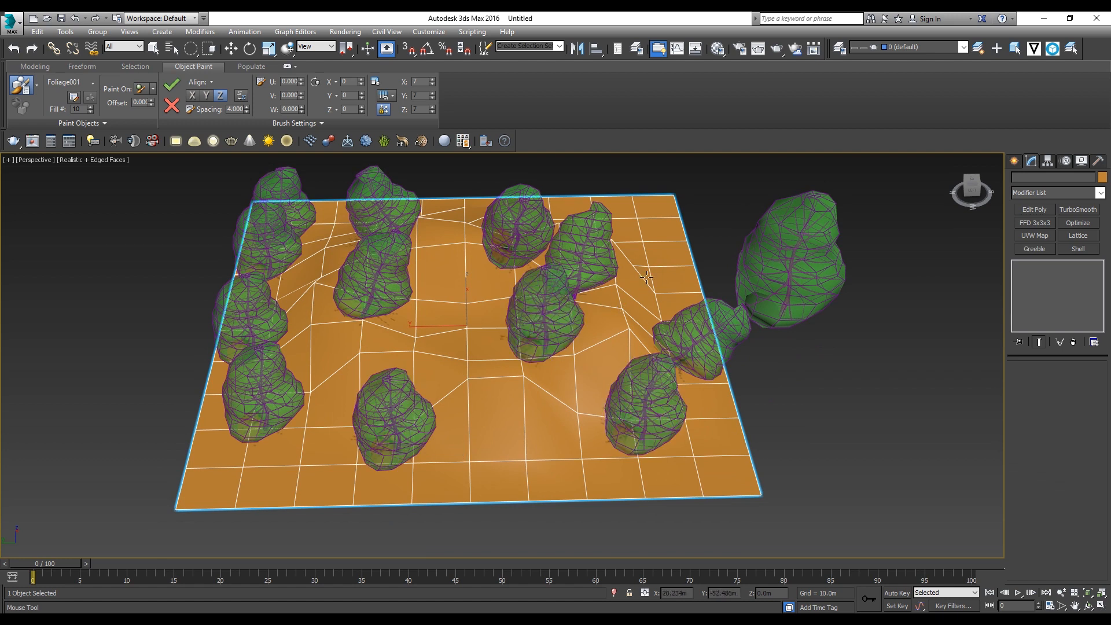
{"action": "mouse_move", "coordinate": [646, 278]}
{"action": "left_mouse_down"}
{"action": "mouse_move", "coordinate": [619, 171]}
{"action": "mouse_move", "coordinate": [405, 173]}
{"action": "mouse_move", "coordinate": [266, 358]}
{"action": "mouse_move", "coordinate": [605, 367]}
{"action": "mouse_move", "coordinate": [486, 255]}
{"action": "mouse_move", "coordinate": [521, 324]}
{"action": "mouse_move", "coordinate": [393, 196]}
{"action": "mouse_move", "coordinate": [534, 324]}
{"action": "mouse_move", "coordinate": [493, 336]}
{"action": "left_mouse_up"}
{"action": "middle_click_drag", "start_coordinate": [563, 321], "coordinate": [473, 370]}
{"action": "middle_click_drag", "start_coordinate": [472, 370], "coordinate": [445, 324], "text": "alt"}
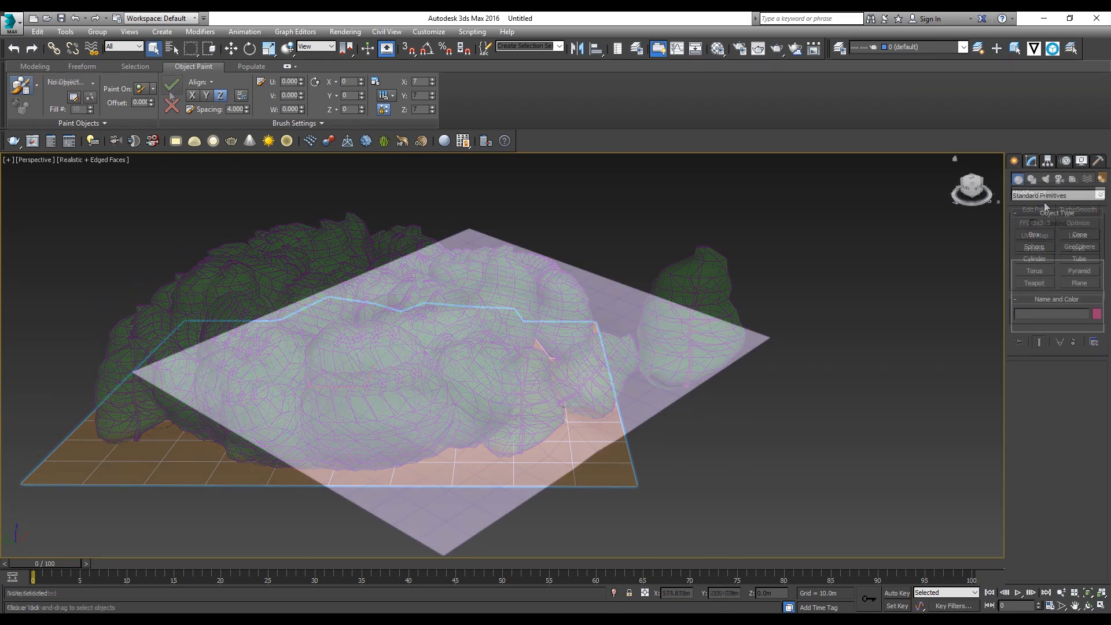
Step: Place a Generic Palm foliage object on the ground beside the terrain plane
{"action": "left_click", "coordinate": [1044, 198]}
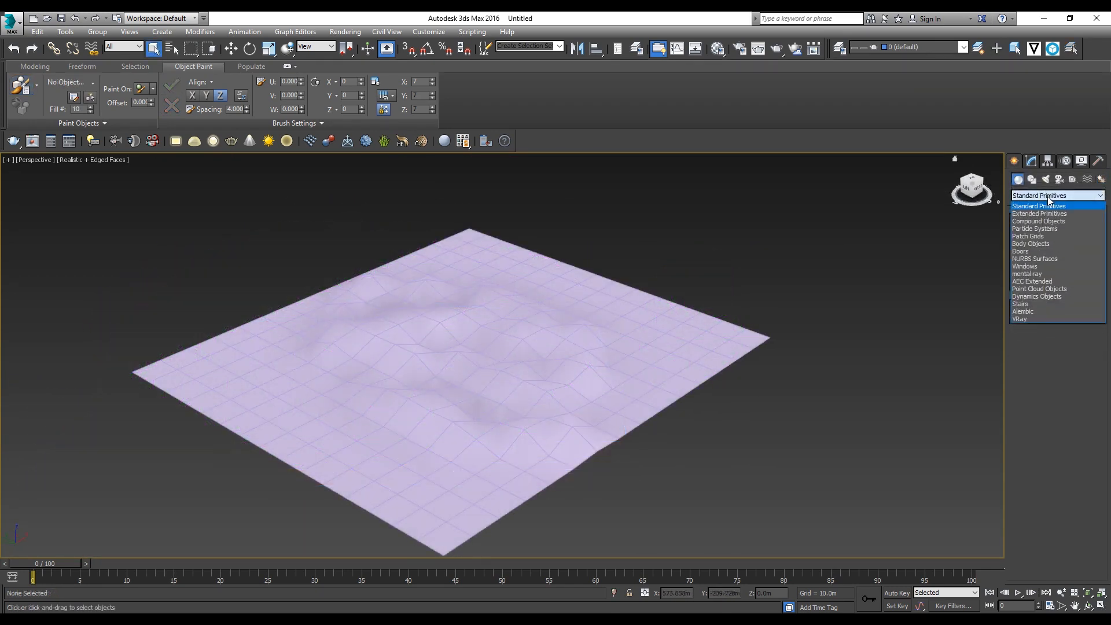
{"action": "left_click", "coordinate": [1032, 282]}
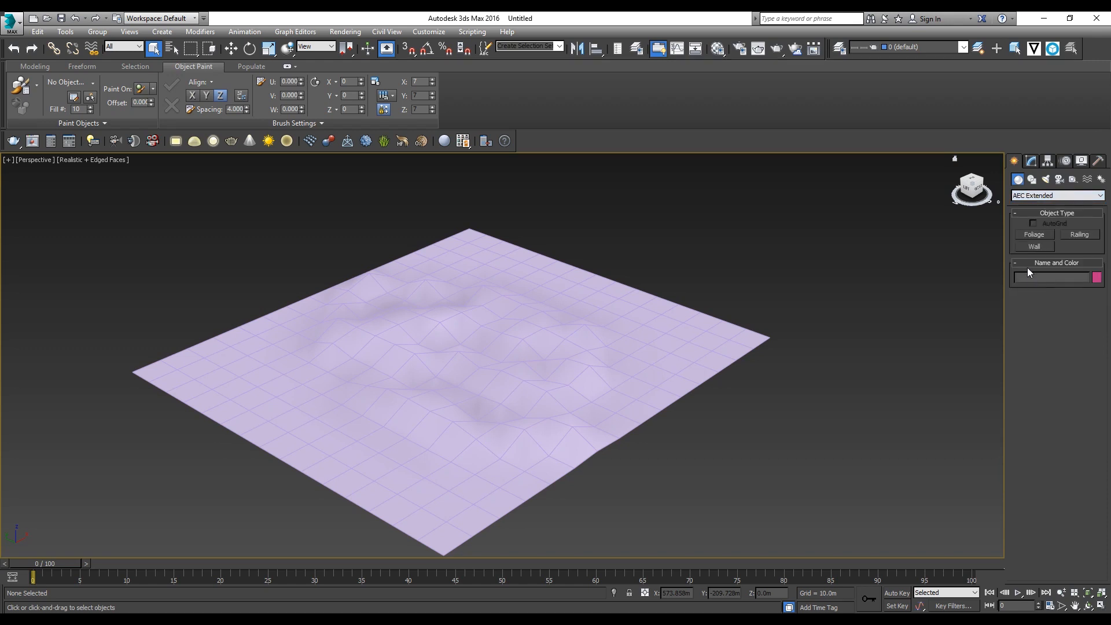
{"action": "left_click", "coordinate": [1033, 234]}
{"action": "left_click", "coordinate": [1046, 399]}
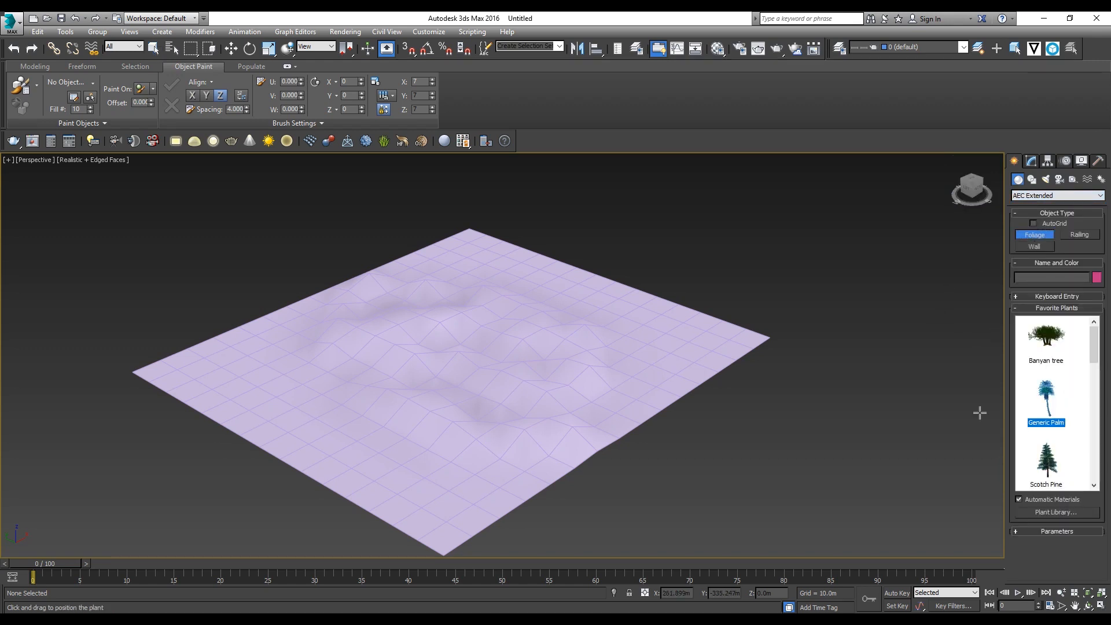
{"action": "left_click", "coordinate": [796, 419]}
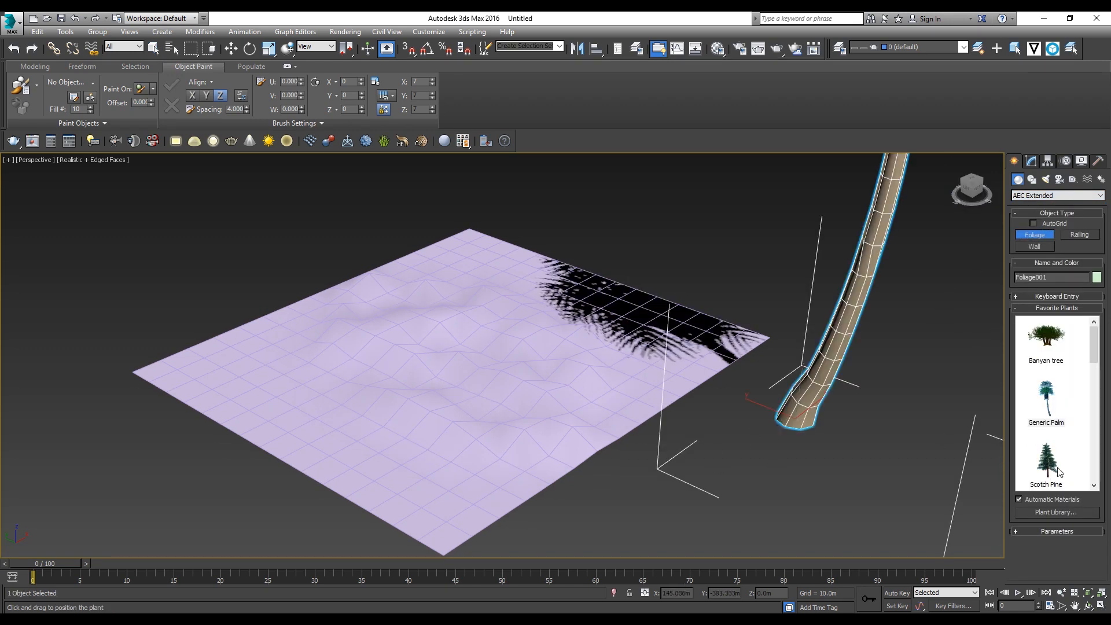
Step: Place an American Elm foliage object beside the terrain's near edge
{"action": "scroll", "coordinate": [1051, 462], "scroll_direction": "down", "scroll_amount": 5}
{"action": "left_click", "coordinate": [1046, 400]}
{"action": "left_click", "coordinate": [644, 503]}
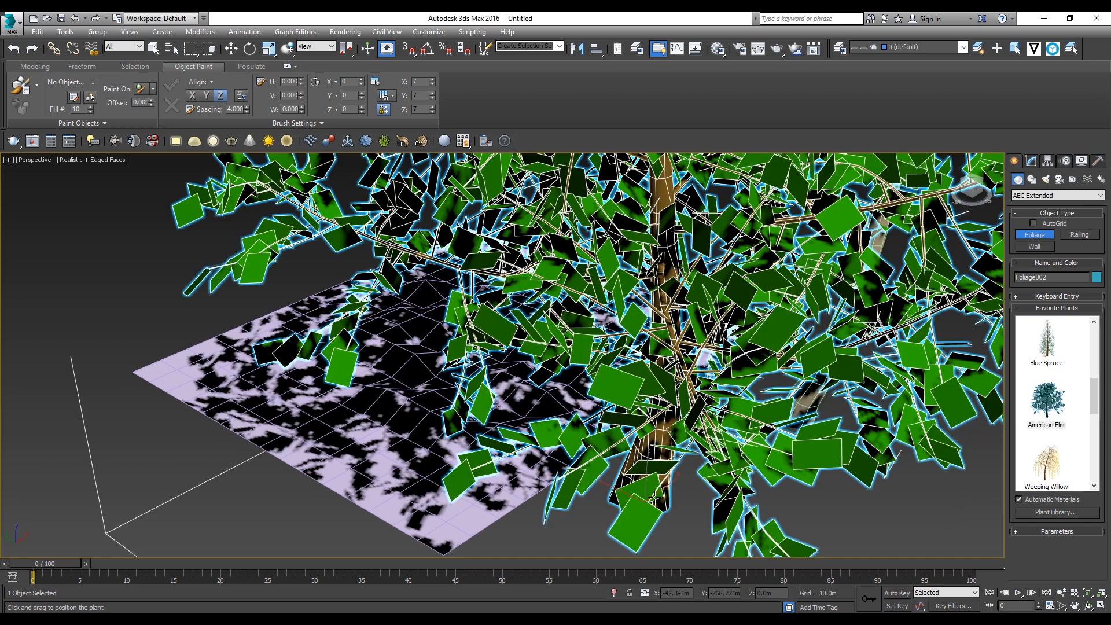
{"action": "scroll", "coordinate": [654, 498], "scroll_direction": "down", "scroll_amount": 6}
{"action": "left_click", "coordinate": [783, 332]}
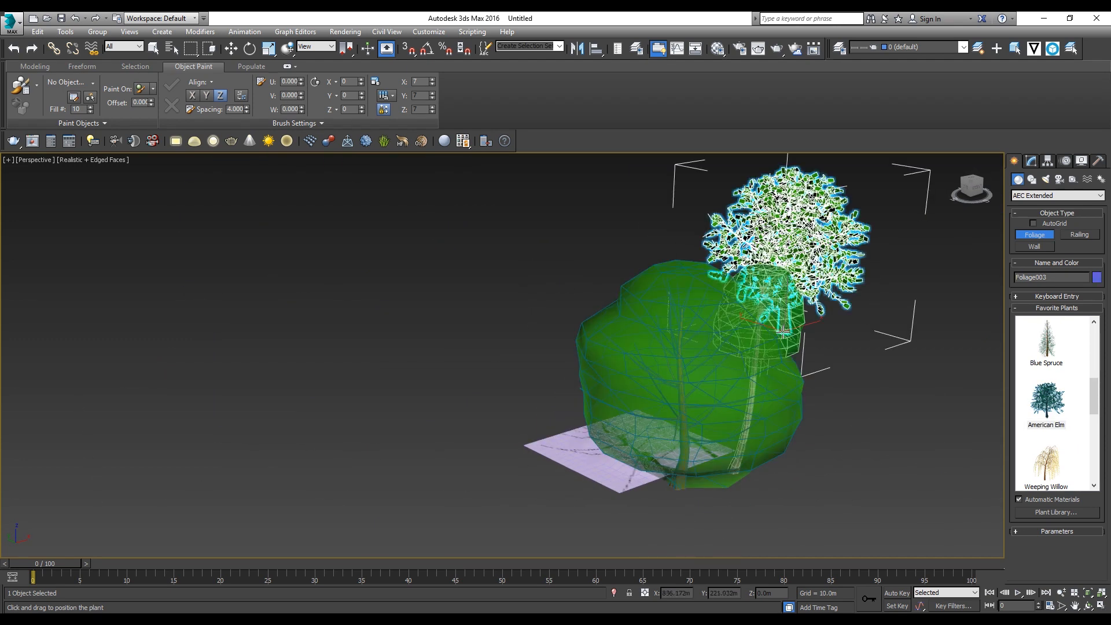
{"action": "middle_click_drag", "start_coordinate": [779, 397], "coordinate": [691, 394]}
{"action": "key", "text": "ctrl+z"}
Step: Select the palm and the elm together and scale them down uniformly to suit the terrain's size
{"action": "middle_click_drag", "start_coordinate": [629, 438], "coordinate": [596, 429], "text": "alt"}
{"action": "key", "text": "q"}
{"action": "key", "text": "q"}
{"action": "left_click_drag", "start_coordinate": [701, 256], "coordinate": [608, 295]}
{"action": "key", "text": "q"}
{"action": "key", "text": "r"}
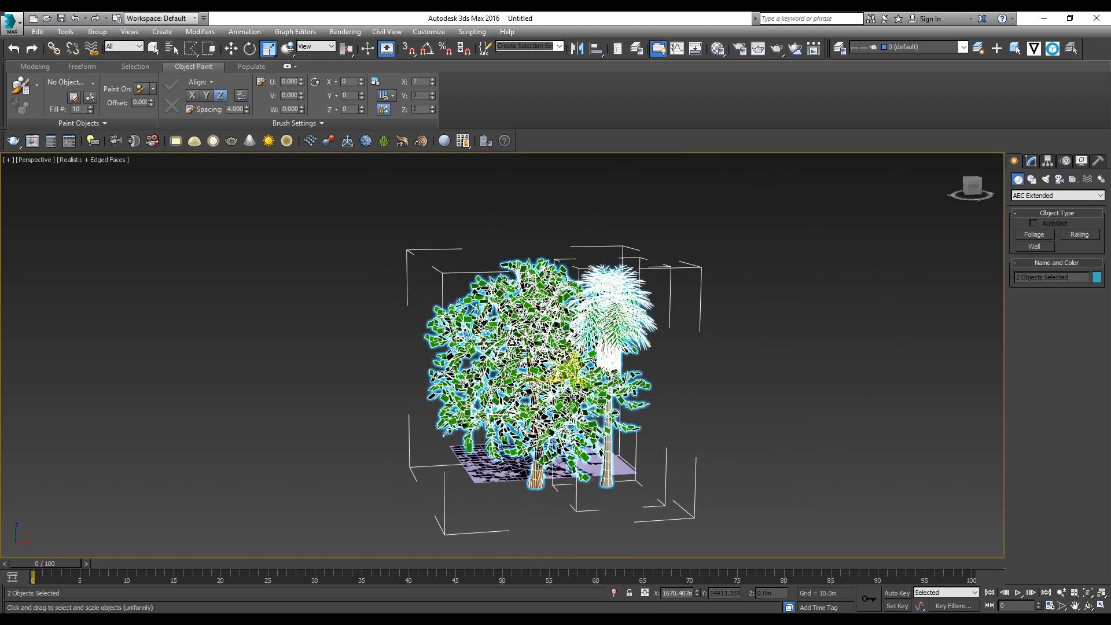
{"action": "left_click_drag", "start_coordinate": [561, 371], "coordinate": [571, 64]}
Step: Move the two scaled trees down to ground level beside the terrain
{"action": "middle_click_drag", "start_coordinate": [562, 452], "coordinate": [655, 432], "text": "alt"}
{"action": "key", "text": "w"}
{"action": "left_click_drag", "start_coordinate": [611, 353], "coordinate": [608, 452]}
{"action": "scroll", "coordinate": [545, 498], "scroll_direction": "up", "scroll_amount": 5}
{"action": "middle_click_drag", "start_coordinate": [545, 498], "coordinate": [509, 444]}
{"action": "mouse_move", "coordinate": [509, 444]}
{"action": "middle_mouse_down", "text": "alt"}
{"action": "mouse_move", "coordinate": [483, 422]}
{"action": "mouse_move", "coordinate": [469, 428]}
{"action": "middle_mouse_up", "text": "alt"}
Step: Add the two selected trees to the list of objects to paint with
{"action": "left_click", "coordinate": [37, 88]}
{"action": "left_click", "coordinate": [45, 109]}
{"action": "left_click_drag", "start_coordinate": [722, 254], "coordinate": [394, 260]}
{"action": "left_click", "coordinate": [373, 422]}
{"action": "left_click", "coordinate": [379, 317]}
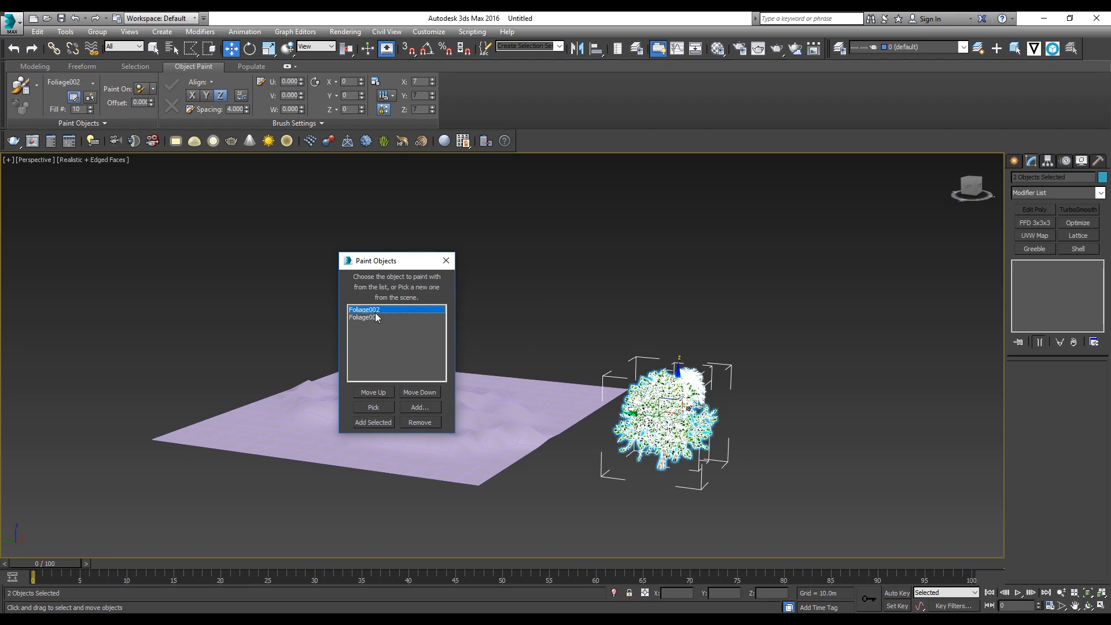
{"action": "left_click", "coordinate": [446, 261]}
Step: Select the terrain plane, restrict painting to selected objects and start the object paint brush
{"action": "left_click", "coordinate": [346, 458]}
{"action": "scroll", "coordinate": [347, 459], "scroll_direction": "up", "scroll_amount": 5}
{"action": "middle_click_drag", "start_coordinate": [346, 460], "coordinate": [329, 445], "text": "alt"}
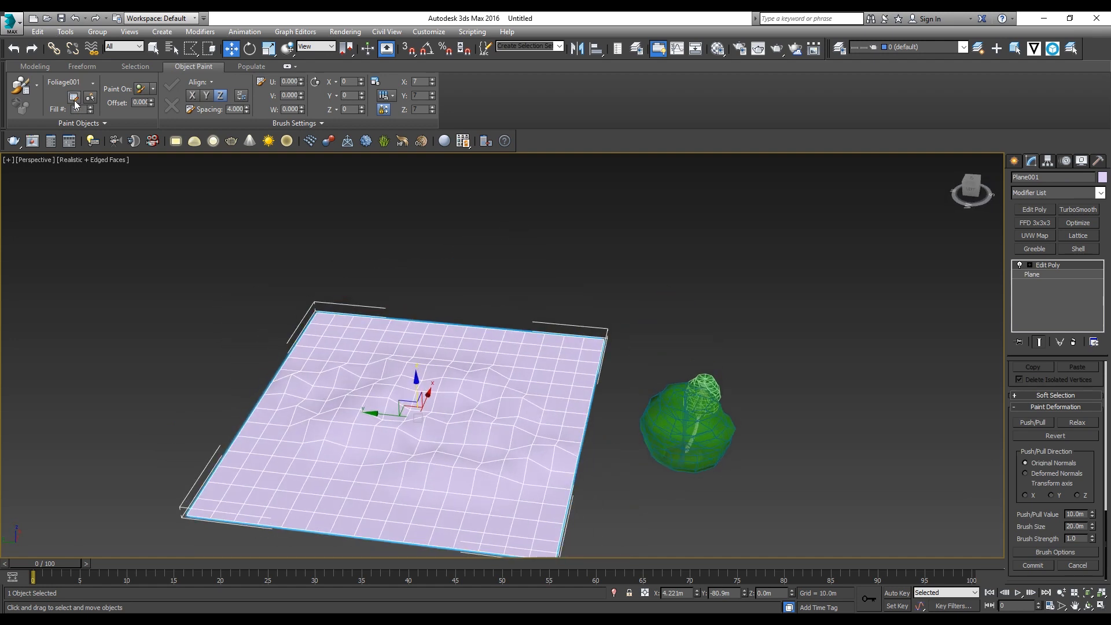
{"action": "left_click", "coordinate": [152, 88]}
{"action": "left_click", "coordinate": [163, 117]}
{"action": "left_click", "coordinate": [21, 86]}
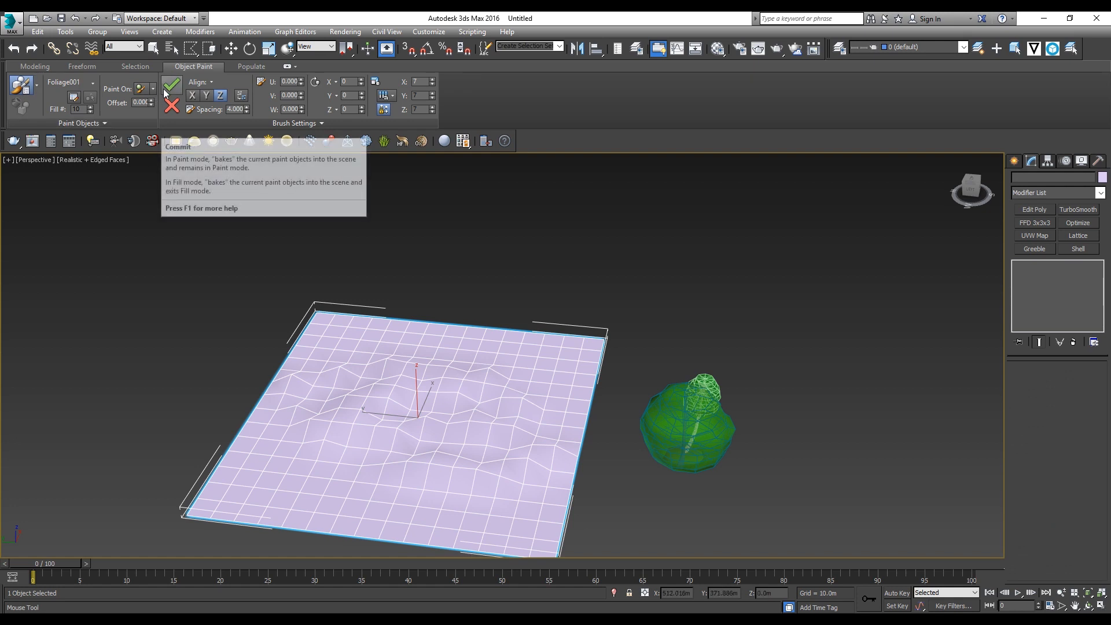
Step: Set painting to All, In Order and place the first elms and palms along the terrain's far edge
{"action": "left_click", "coordinate": [92, 83]}
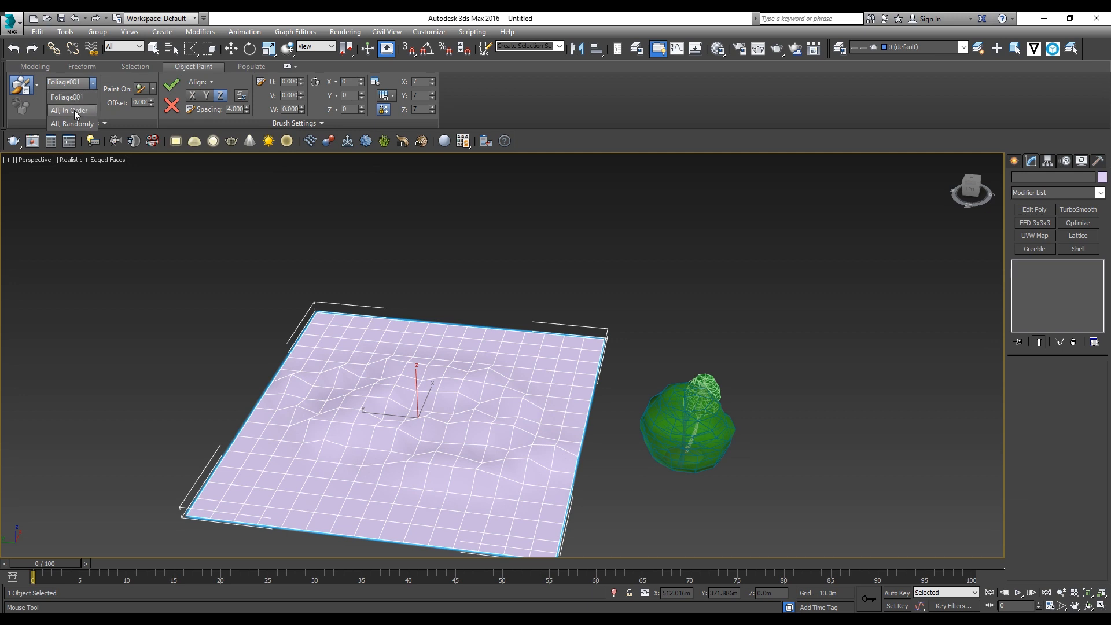
{"action": "left_click", "coordinate": [500, 342]}
{"action": "left_click", "coordinate": [441, 345]}
{"action": "scroll", "coordinate": [441, 345], "scroll_direction": "up", "scroll_amount": 5}
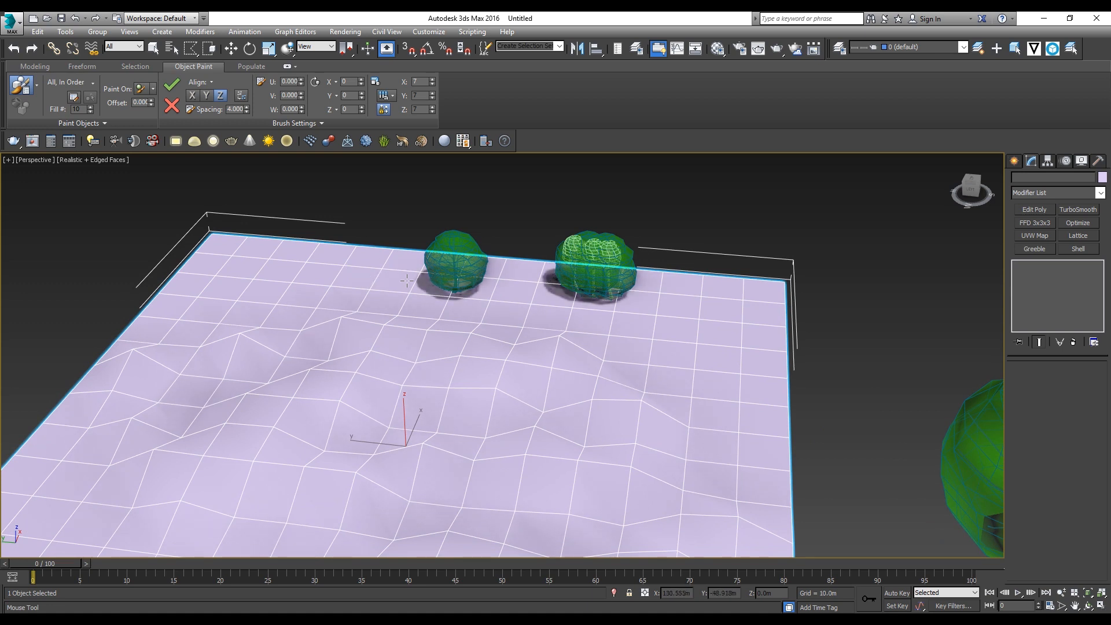
{"action": "scroll", "coordinate": [418, 280], "scroll_direction": "down", "scroll_amount": 3}
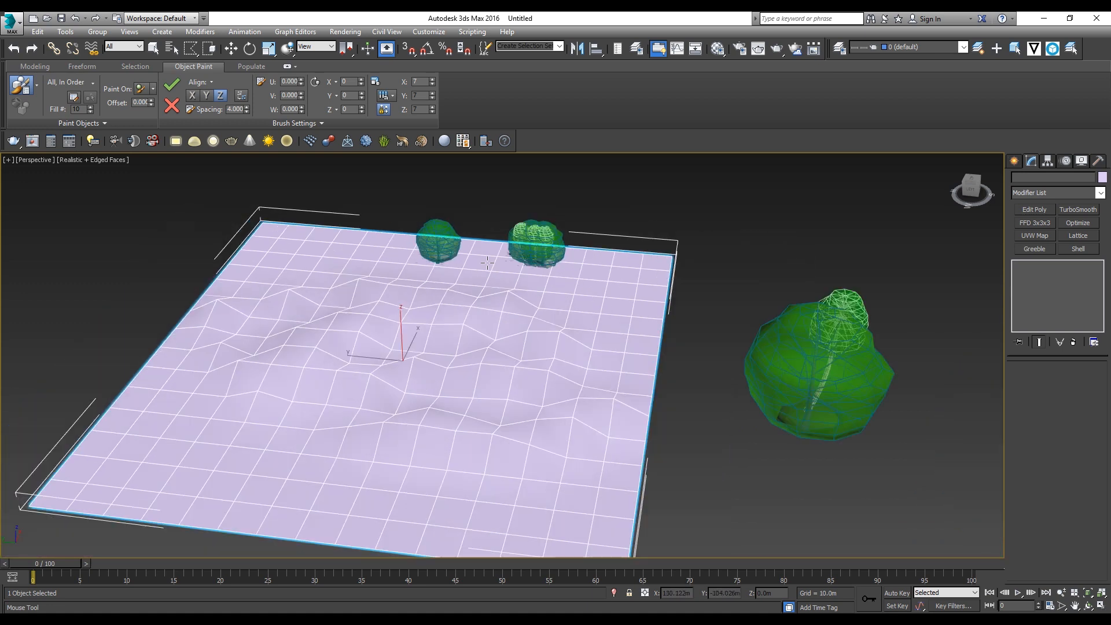
{"action": "scroll", "coordinate": [474, 260], "scroll_direction": "up", "scroll_amount": 2}
{"action": "left_click", "coordinate": [377, 255]}
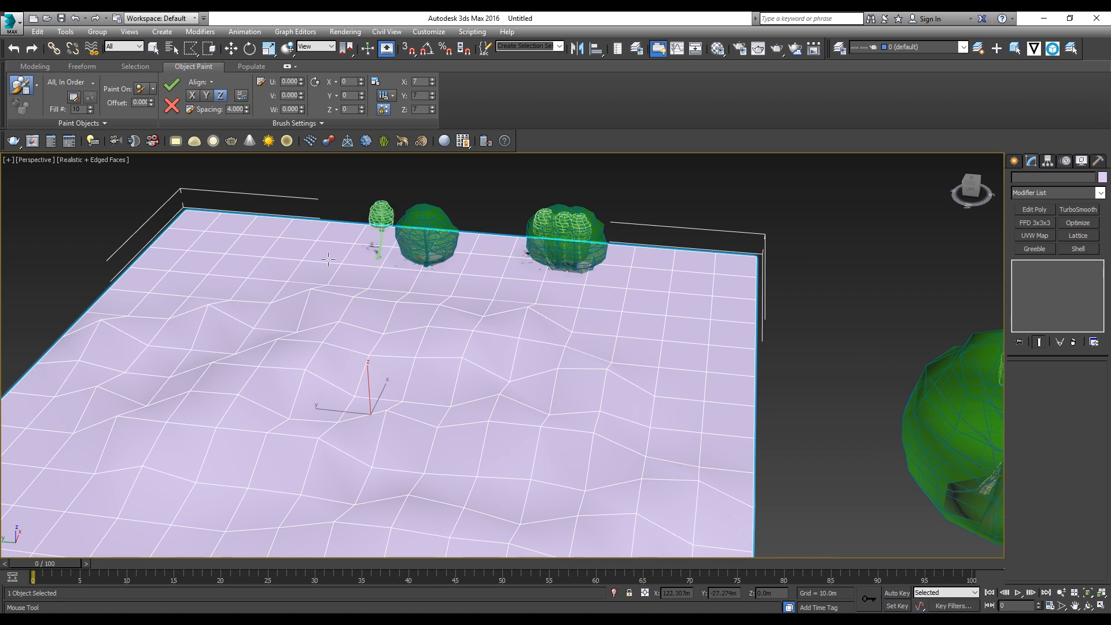
Step: Add trees toward the far corner, and paint a dense curved row down the side edge and across the front
{"action": "mouse_move", "coordinate": [329, 258]}
{"action": "left_mouse_down"}
{"action": "mouse_move", "coordinate": [238, 266]}
{"action": "mouse_move", "coordinate": [168, 312]}
{"action": "left_mouse_up"}
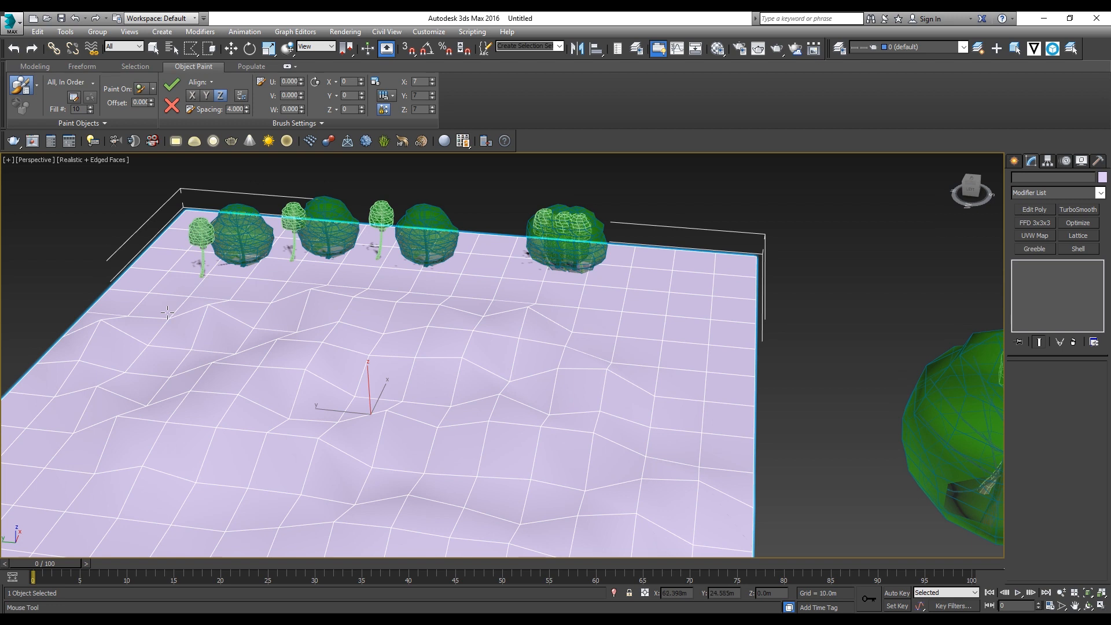
{"action": "scroll", "coordinate": [203, 345], "scroll_direction": "down", "scroll_amount": 3}
{"action": "mouse_move", "coordinate": [228, 272]}
{"action": "left_mouse_down"}
{"action": "mouse_move", "coordinate": [162, 324]}
{"action": "mouse_move", "coordinate": [174, 382]}
{"action": "mouse_move", "coordinate": [399, 431]}
{"action": "mouse_move", "coordinate": [431, 422]}
{"action": "left_mouse_up"}
Step: Place individual elms and palms across the terrain's central hills
{"action": "left_click", "coordinate": [535, 373]}
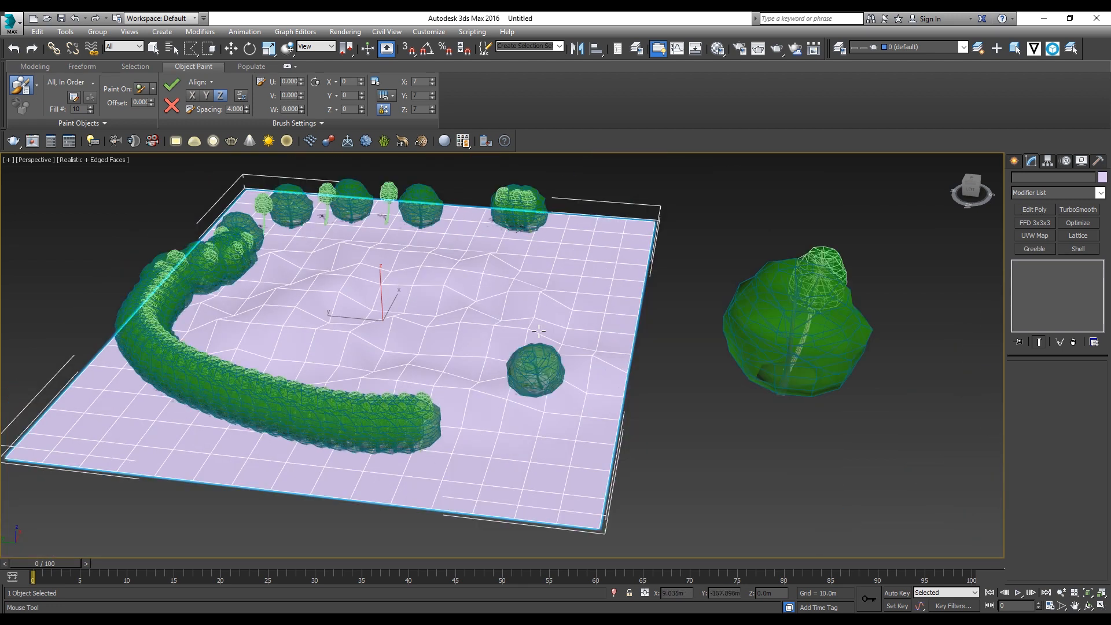
{"action": "left_click", "coordinate": [541, 329]}
{"action": "left_click", "coordinate": [481, 287]}
{"action": "left_click", "coordinate": [463, 281]}
{"action": "left_click", "coordinate": [428, 310]}
{"action": "left_click", "coordinate": [476, 350]}
{"action": "left_click", "coordinate": [504, 313]}
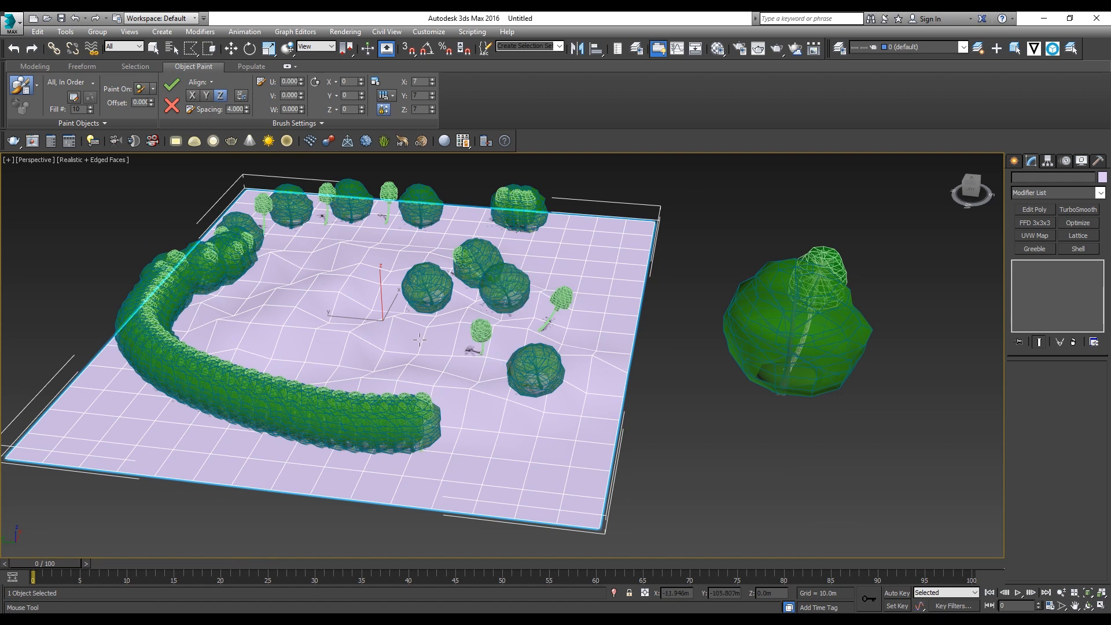
{"action": "left_click", "coordinate": [422, 336]}
{"action": "left_click", "coordinate": [295, 343]}
{"action": "left_click", "coordinate": [292, 321]}
{"action": "left_click", "coordinate": [316, 287]}
Step: Scatter more trees toward the far edge and near corner, and paint a second dense row along the front edge
{"action": "mouse_move", "coordinate": [473, 263]}
{"action": "left_mouse_down"}
{"action": "mouse_move", "coordinate": [527, 254]}
{"action": "mouse_move", "coordinate": [565, 324]}
{"action": "mouse_move", "coordinate": [468, 416]}
{"action": "mouse_move", "coordinate": [420, 326]}
{"action": "left_mouse_up"}
{"action": "middle_click_drag", "start_coordinate": [398, 333], "coordinate": [510, 349]}
{"action": "mouse_move", "coordinate": [451, 318]}
{"action": "left_mouse_down"}
{"action": "mouse_move", "coordinate": [477, 272]}
{"action": "mouse_move", "coordinate": [579, 243]}
{"action": "mouse_move", "coordinate": [660, 255]}
{"action": "mouse_move", "coordinate": [697, 376]}
{"action": "mouse_move", "coordinate": [682, 474]}
{"action": "mouse_move", "coordinate": [584, 507]}
{"action": "left_mouse_up"}
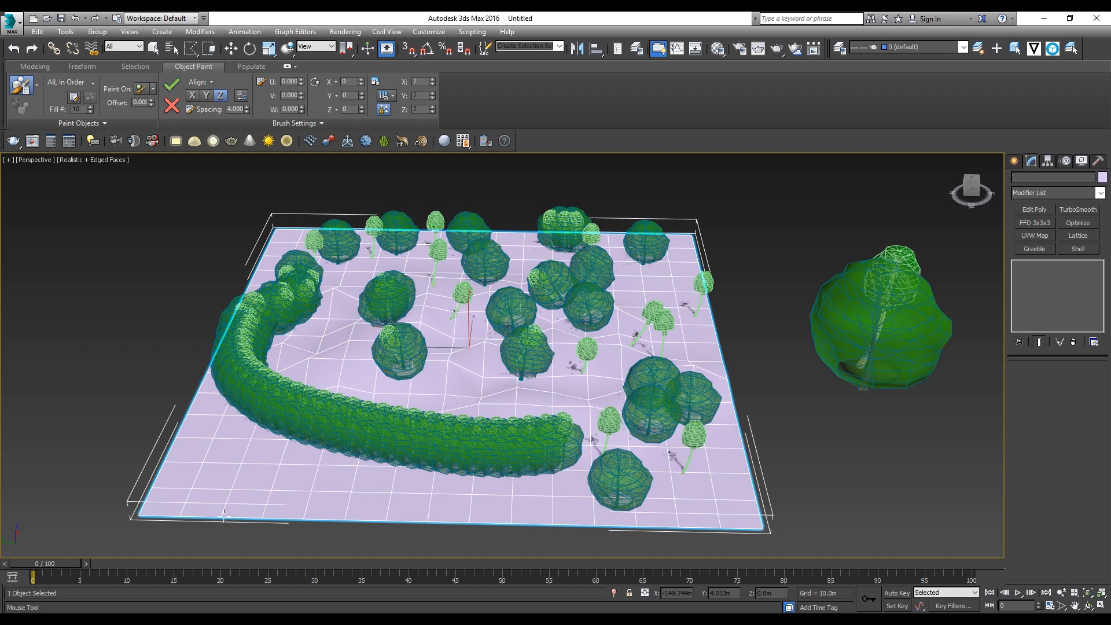
{"action": "mouse_move", "coordinate": [207, 483]}
{"action": "left_mouse_down"}
{"action": "mouse_move", "coordinate": [352, 469]}
{"action": "mouse_move", "coordinate": [572, 475]}
{"action": "mouse_move", "coordinate": [557, 378]}
{"action": "mouse_move", "coordinate": [419, 412]}
{"action": "mouse_move", "coordinate": [347, 365]}
{"action": "mouse_move", "coordinate": [425, 292]}
{"action": "mouse_move", "coordinate": [528, 390]}
{"action": "left_mouse_up"}
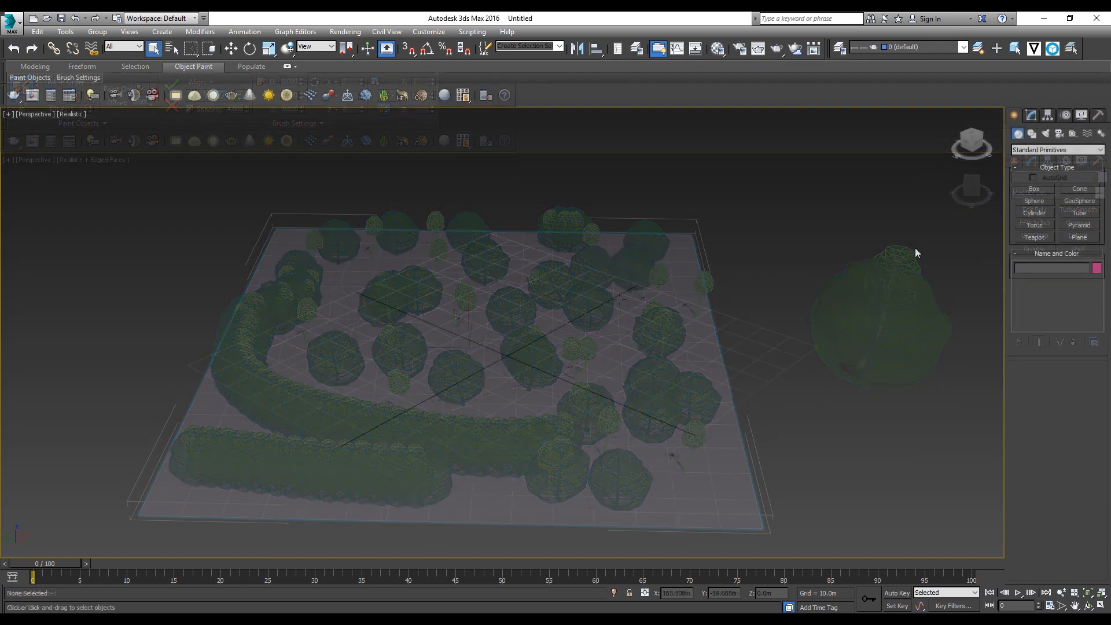
Step: Draw a new plane about 155 m long and 168 m wide centred on the grid of the empty scene
{"action": "left_click", "coordinate": [1077, 236]}
{"action": "left_click_drag", "start_coordinate": [141, 383], "coordinate": [866, 335]}
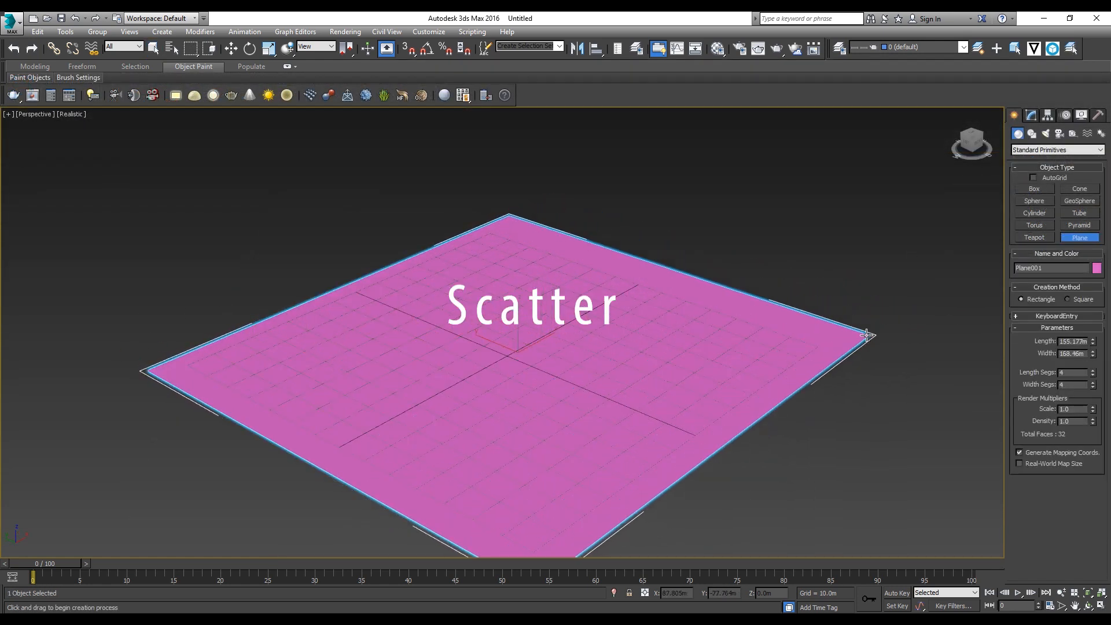
{"action": "left_click", "coordinate": [1030, 115]}
{"action": "scroll", "coordinate": [598, 382], "scroll_direction": "up", "scroll_amount": 3}
{"action": "middle_click_drag", "start_coordinate": [598, 382], "coordinate": [570, 365], "text": "alt"}
{"action": "scroll", "coordinate": [571, 365], "scroll_direction": "down", "scroll_amount": 3}
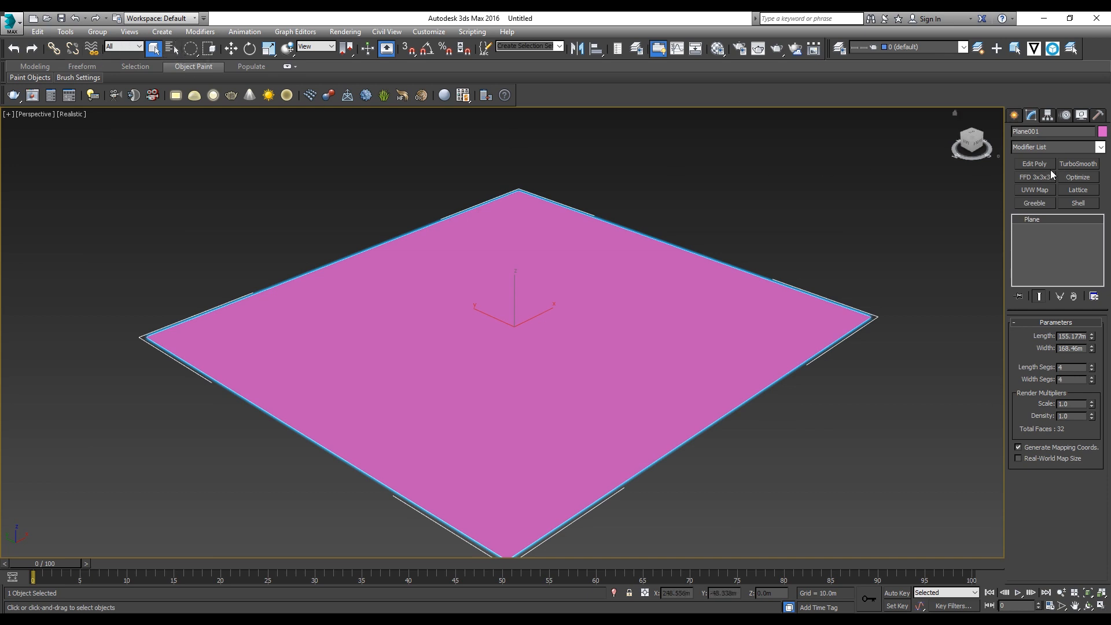
Step: Show the plane's edges in the shaded view and set its length and width segments to 10
{"action": "key", "text": "F4"}
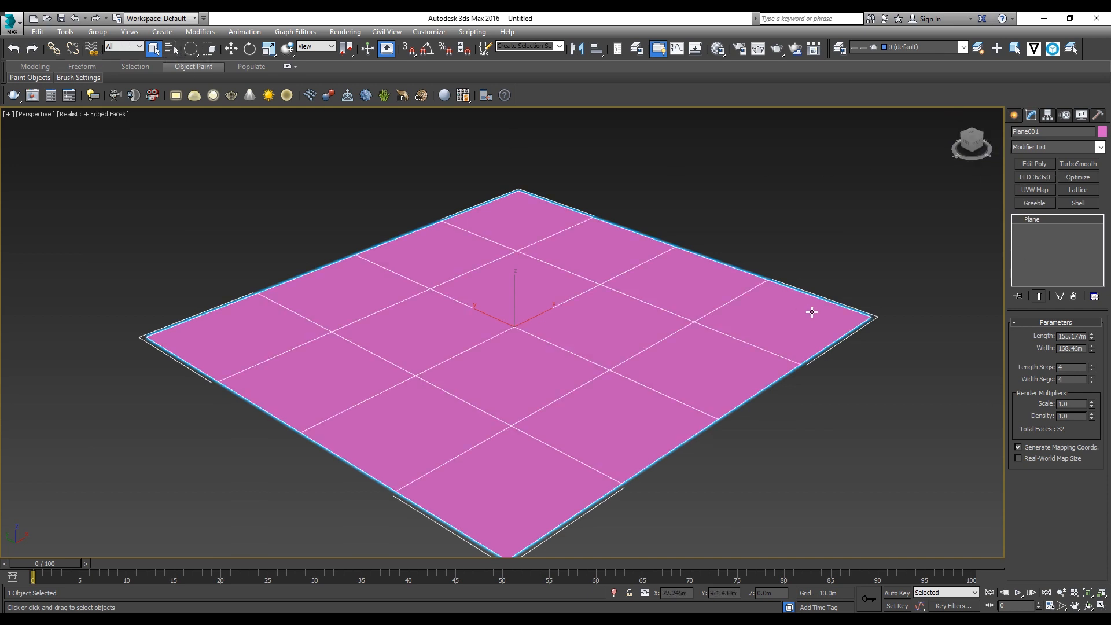
{"action": "type", "text": "0"}
{"action": "key", "text": "Tab"}
{"action": "type", "text": "10"}
{"action": "key", "text": "Return"}
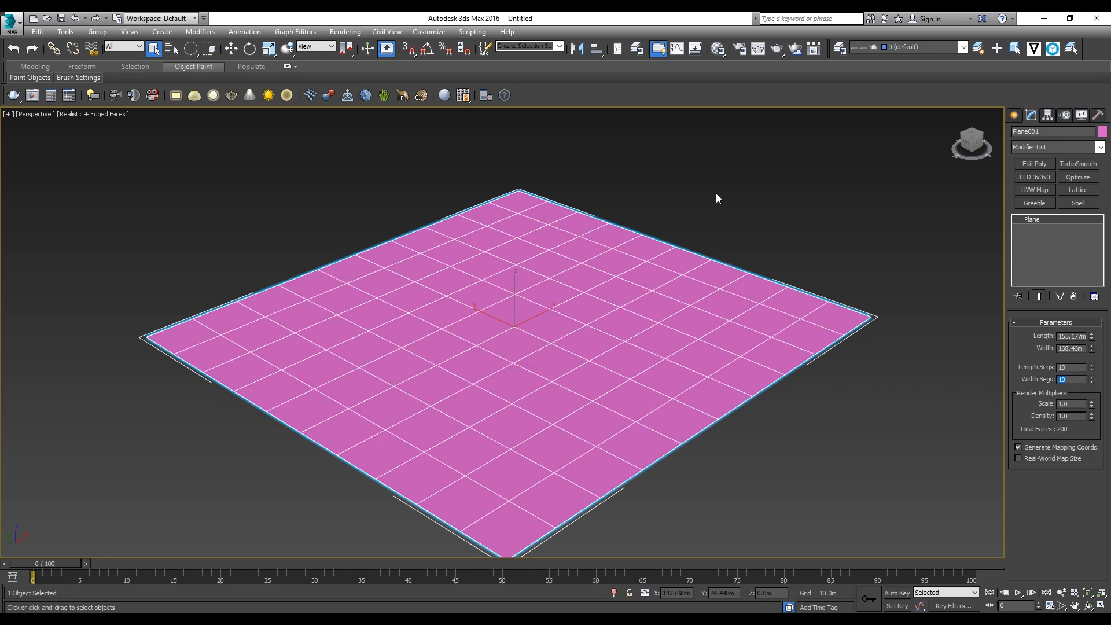
Step: Add an Edit Poly modifier and sculpt uneven hills across the plane with Push/Pull paint deformation
{"action": "left_click", "coordinate": [1019, 167]}
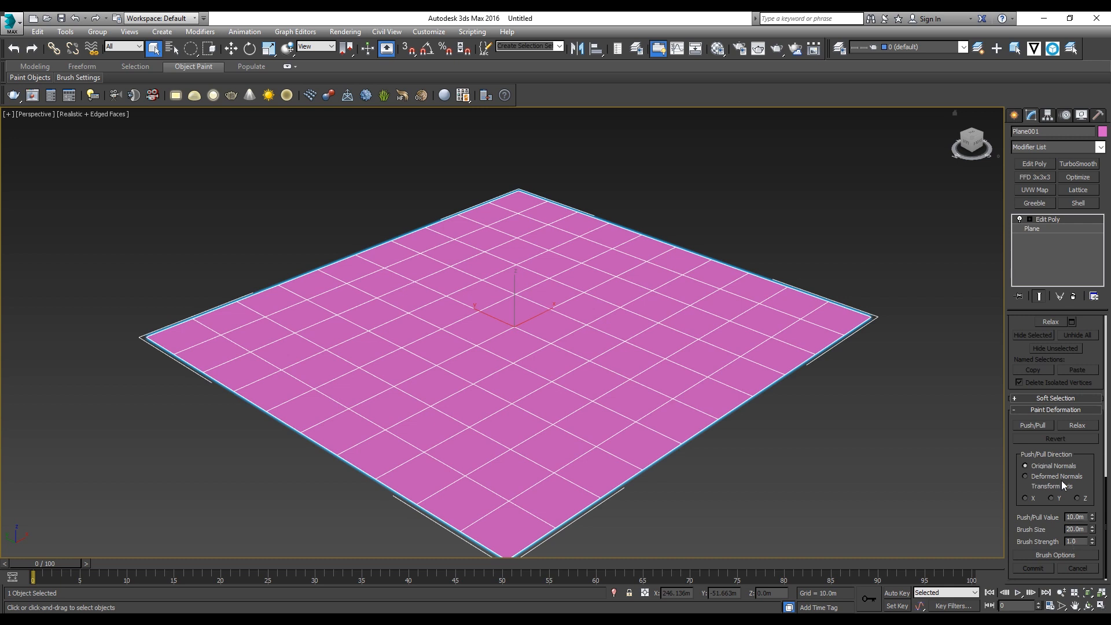
{"action": "left_click", "coordinate": [1025, 426]}
{"action": "mouse_move", "coordinate": [661, 372]}
{"action": "left_mouse_down"}
{"action": "mouse_move", "coordinate": [644, 336]}
{"action": "mouse_move", "coordinate": [517, 287]}
{"action": "mouse_move", "coordinate": [603, 401]}
{"action": "mouse_move", "coordinate": [407, 309]}
{"action": "mouse_move", "coordinate": [606, 319]}
{"action": "mouse_move", "coordinate": [293, 255]}
{"action": "mouse_move", "coordinate": [743, 383]}
{"action": "mouse_move", "coordinate": [397, 403]}
{"action": "mouse_move", "coordinate": [612, 395]}
{"action": "mouse_move", "coordinate": [511, 338]}
{"action": "mouse_move", "coordinate": [528, 341]}
{"action": "mouse_move", "coordinate": [555, 324]}
{"action": "left_mouse_up"}
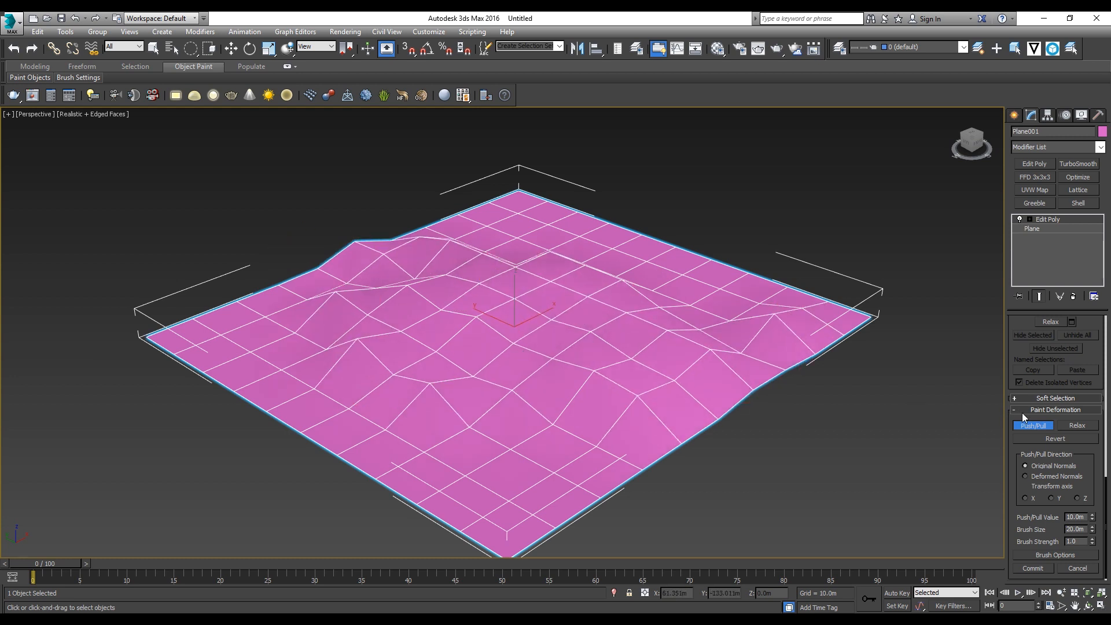
{"action": "left_click", "coordinate": [1032, 425]}
Step: Place a Blue Spruce foliage object beside the sculpted terrain
{"action": "left_click", "coordinate": [1016, 118]}
{"action": "left_click", "coordinate": [1041, 150]}
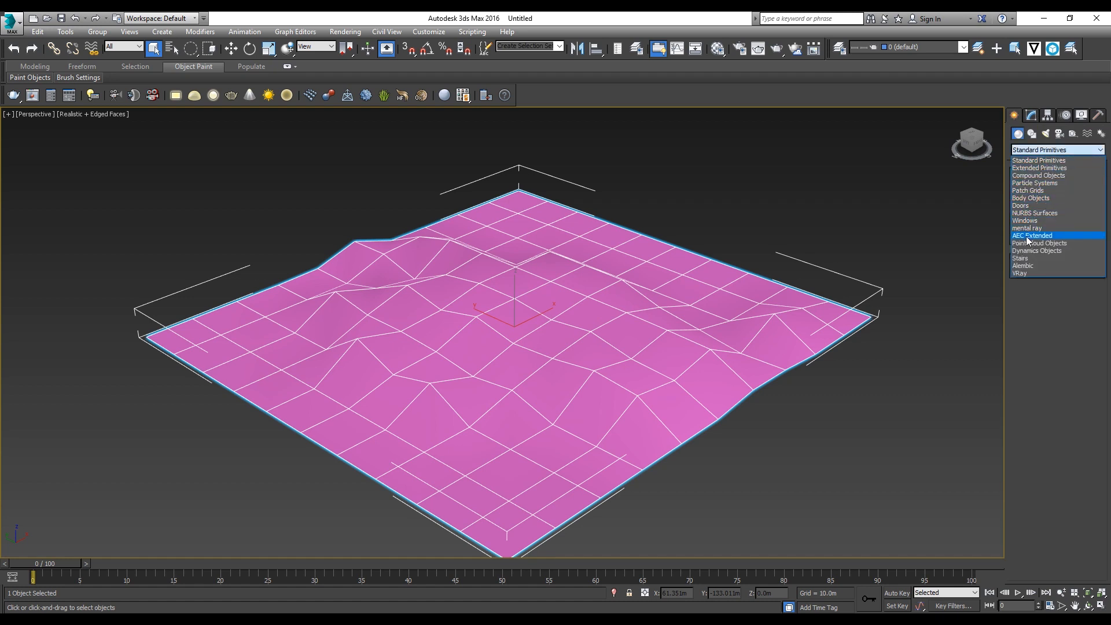
{"action": "left_click", "coordinate": [1033, 235]}
{"action": "left_click", "coordinate": [1035, 189]}
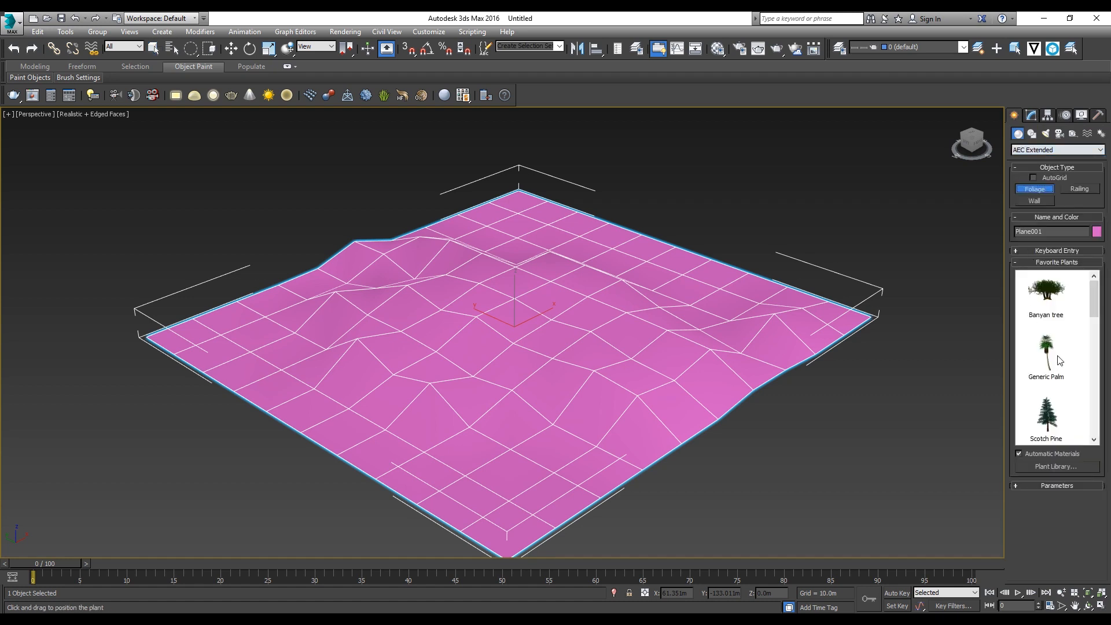
{"action": "scroll", "coordinate": [1042, 328], "scroll_direction": "down", "scroll_amount": 3}
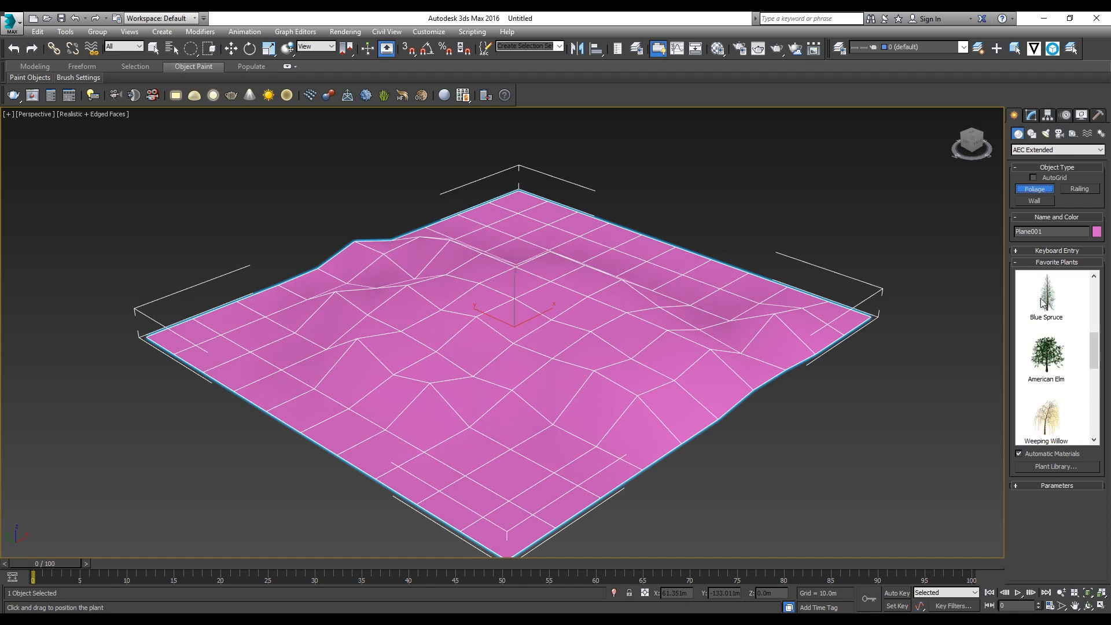
{"action": "left_click", "coordinate": [1043, 298]}
{"action": "left_click", "coordinate": [897, 406]}
Step: Scale the spruce down uniformly to about 8.7 percent, then deselect it
{"action": "scroll", "coordinate": [846, 366], "scroll_direction": "down", "scroll_amount": 5}
{"action": "middle_click_drag", "start_coordinate": [845, 366], "coordinate": [802, 359], "text": "alt"}
{"action": "key", "text": "r"}
{"action": "left_click_drag", "start_coordinate": [765, 384], "coordinate": [842, 405]}
{"action": "scroll", "coordinate": [841, 405], "scroll_direction": "up", "scroll_amount": 5}
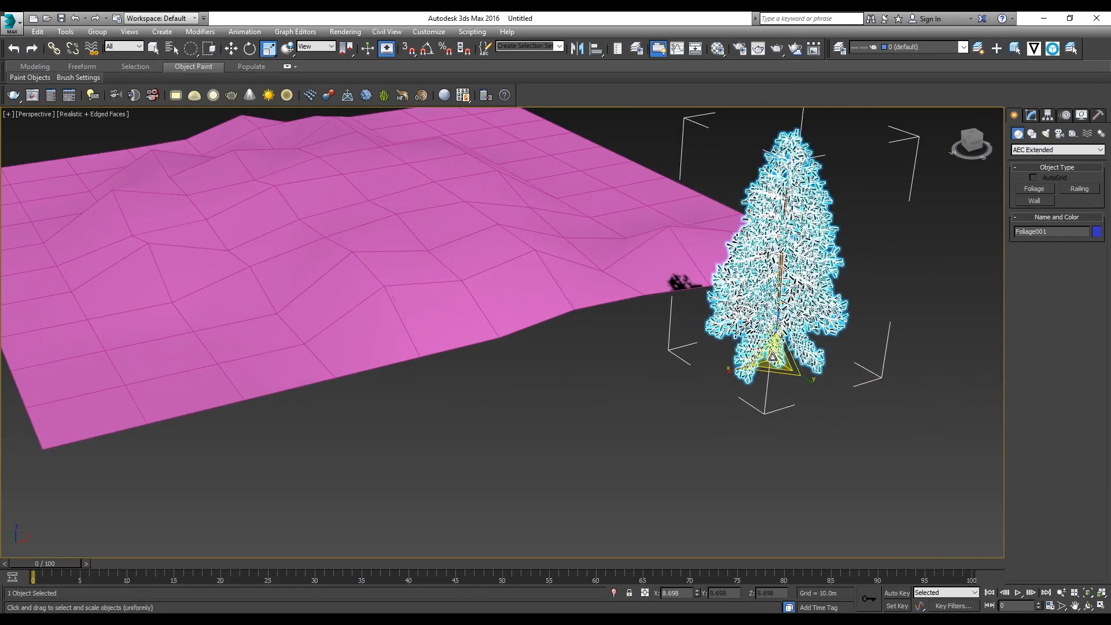
{"action": "key", "text": "q"}
{"action": "left_click", "coordinate": [567, 398]}
{"action": "scroll", "coordinate": [640, 339], "scroll_direction": "down", "scroll_amount": 8}
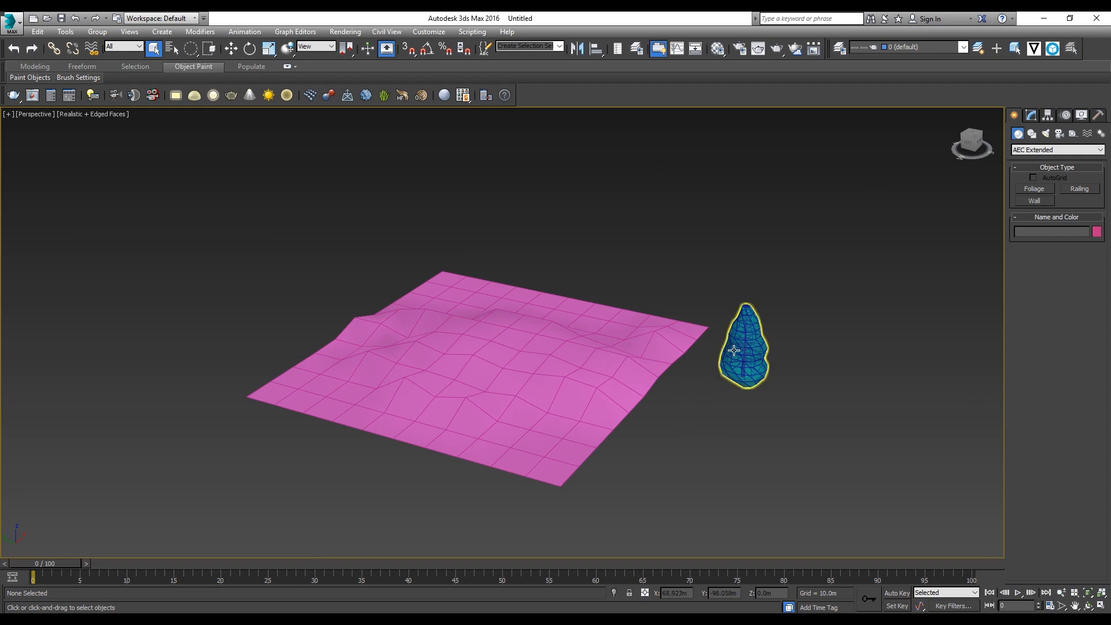
Step: Turn the Blue Spruce into a Scatter compound object and pick the sculpted plane as its distribution object, using Instance
{"action": "left_click", "coordinate": [748, 348]}
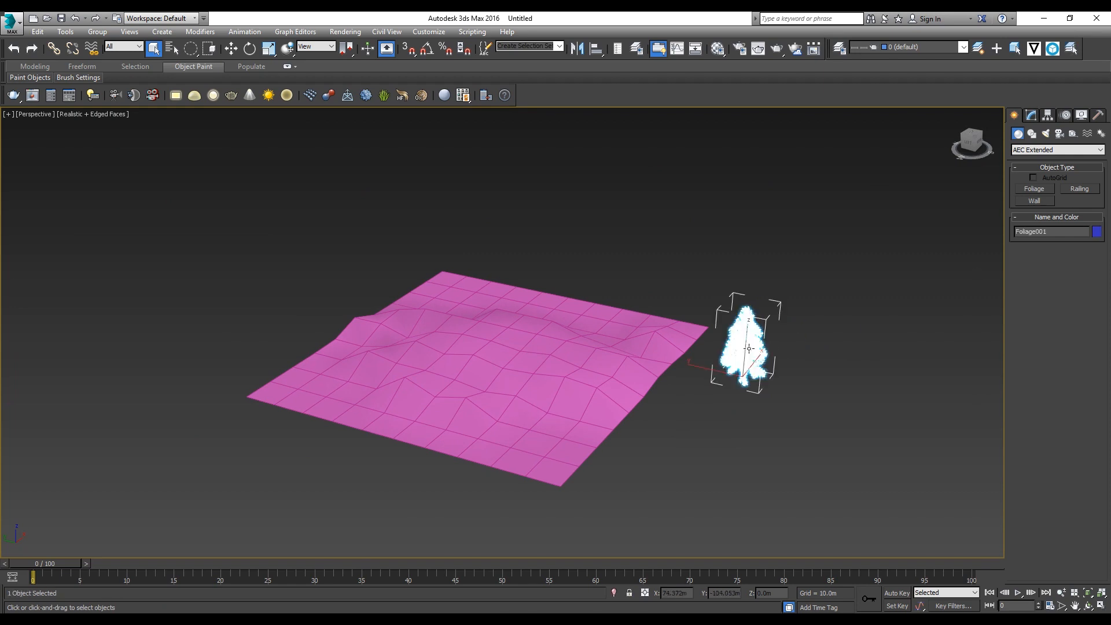
{"action": "left_click", "coordinate": [1041, 149]}
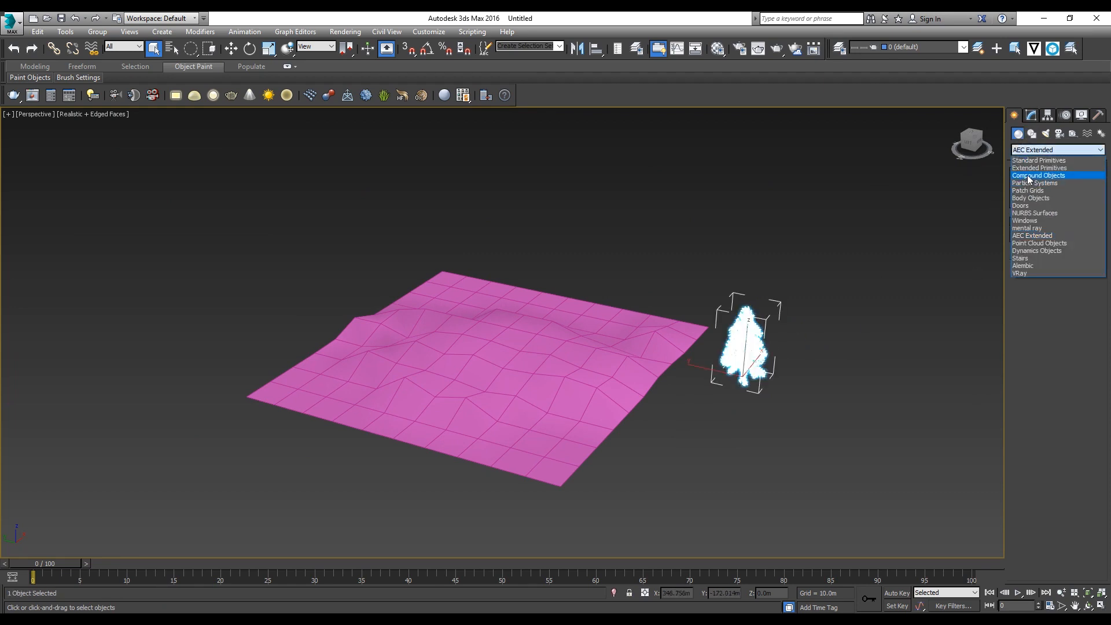
{"action": "left_click", "coordinate": [1026, 174]}
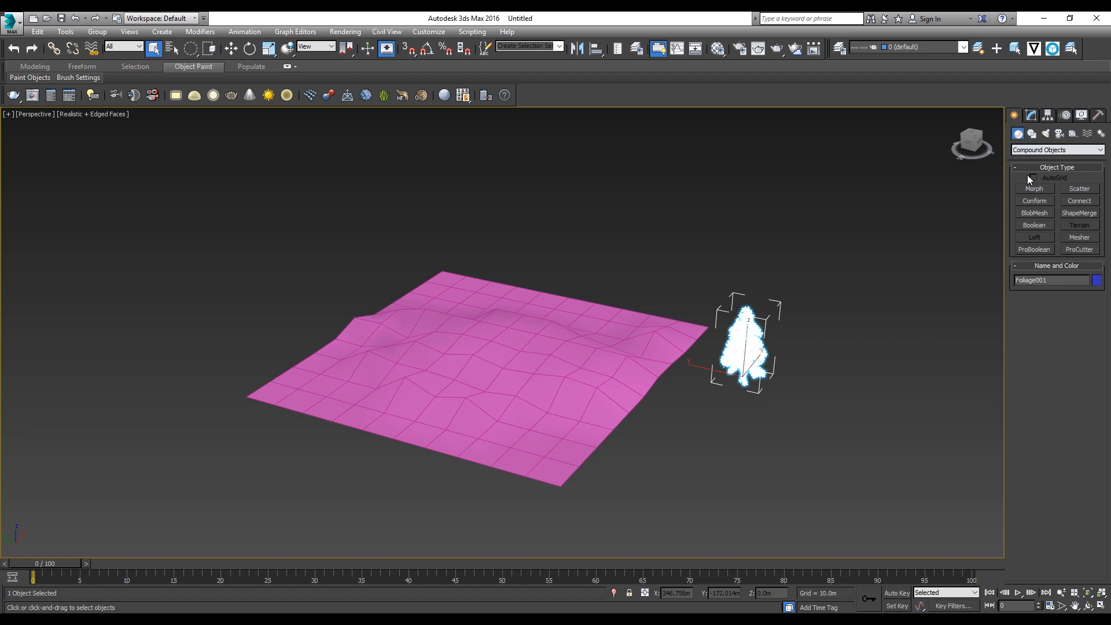
{"action": "left_click", "coordinate": [1080, 189]}
{"action": "middle_click_drag", "start_coordinate": [695, 285], "coordinate": [712, 226]}
{"action": "scroll", "coordinate": [696, 259], "scroll_direction": "up", "scroll_amount": 5}
{"action": "scroll", "coordinate": [695, 269], "scroll_direction": "down", "scroll_amount": 3}
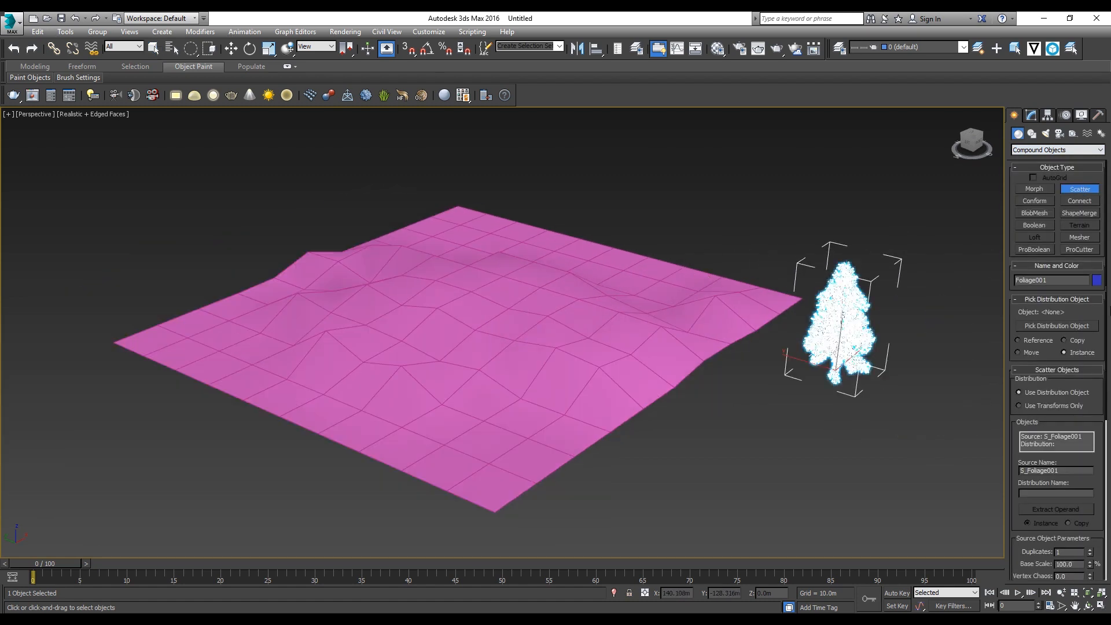
{"action": "left_click", "coordinate": [1053, 325]}
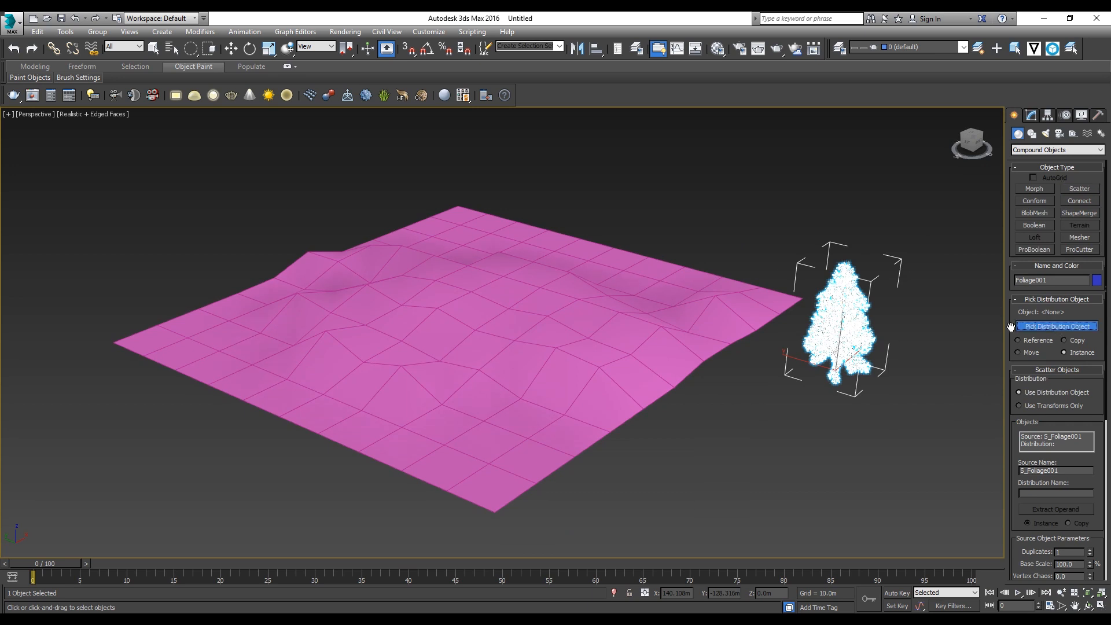
{"action": "left_click", "coordinate": [671, 326]}
{"action": "middle_click_drag", "start_coordinate": [623, 337], "coordinate": [588, 366]}
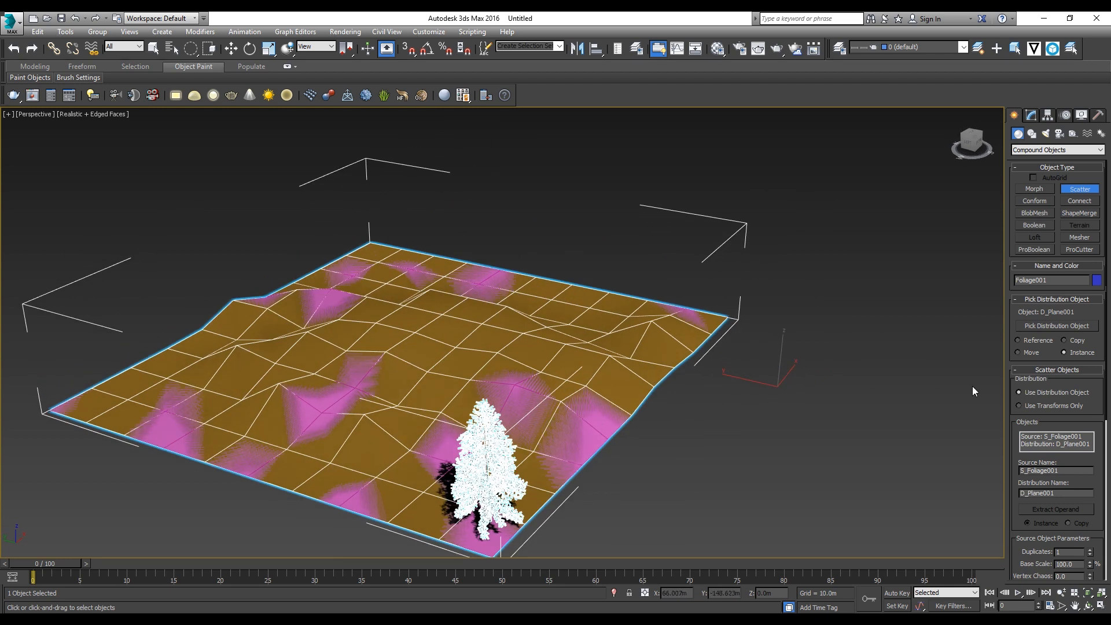
Step: Set the scatter's source object duplicates to 15
{"action": "scroll", "coordinate": [1093, 364], "scroll_direction": "down", "scroll_amount": 8}
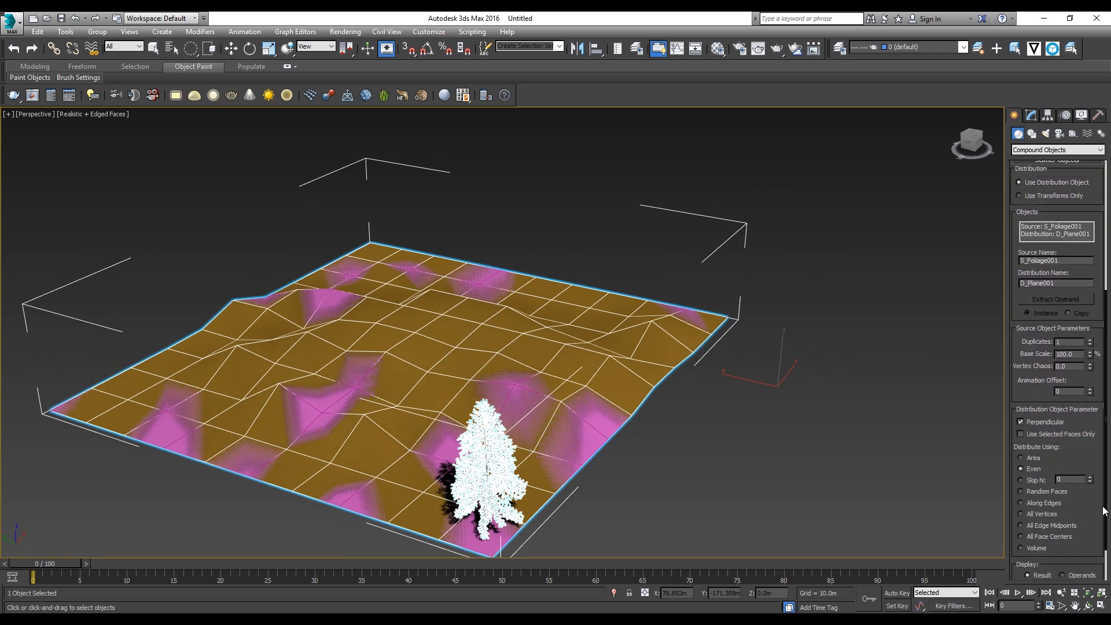
{"action": "middle_click_drag", "start_coordinate": [675, 431], "coordinate": [613, 428], "text": "alt"}
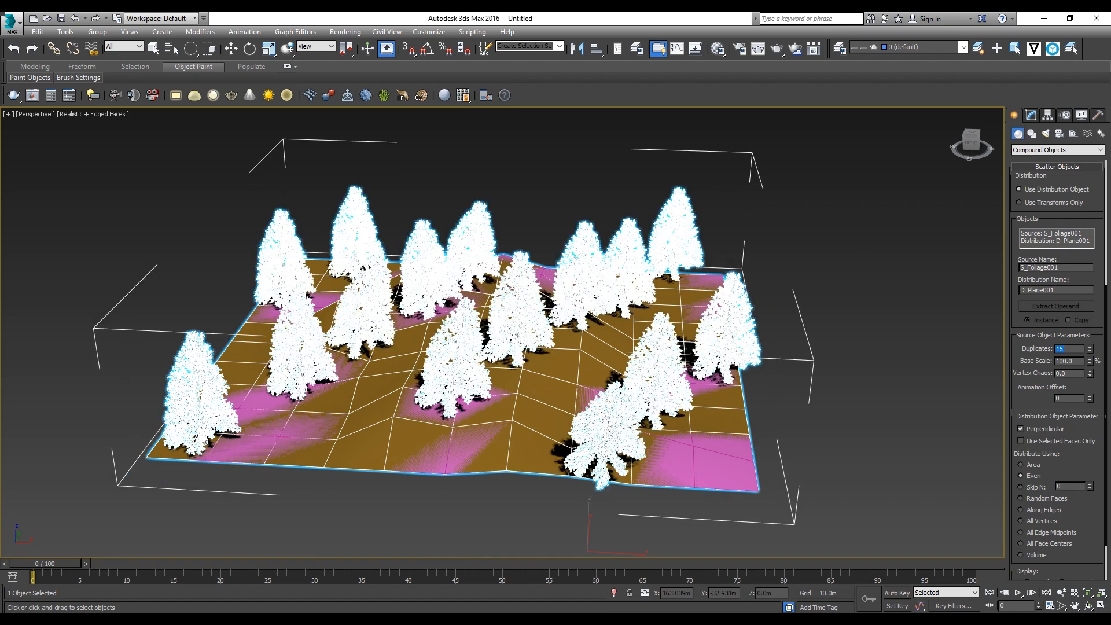
Step: Examine from several angles how the scattered spruces are placed and tilted on the terrain's slopes
{"action": "middle_click_drag", "start_coordinate": [622, 363], "coordinate": [533, 311], "text": "alt"}
{"action": "middle_click_drag", "start_coordinate": [647, 297], "coordinate": [591, 280], "text": "alt"}
{"action": "scroll", "coordinate": [590, 280], "scroll_direction": "up", "scroll_amount": 10}
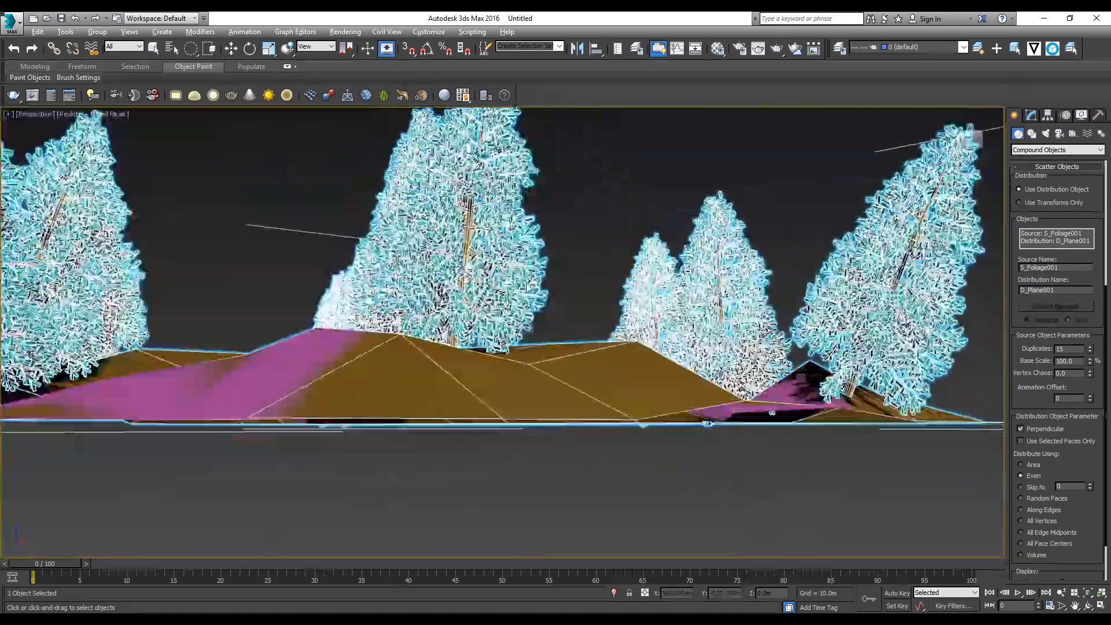
{"action": "middle_click_drag", "start_coordinate": [590, 280], "coordinate": [461, 329], "text": "alt"}
{"action": "scroll", "coordinate": [461, 328], "scroll_direction": "down", "scroll_amount": 6}
{"action": "scroll", "coordinate": [328, 347], "scroll_direction": "up", "scroll_amount": 4}
{"action": "middle_click_drag", "start_coordinate": [202, 341], "coordinate": [485, 347]}
{"action": "scroll", "coordinate": [485, 348], "scroll_direction": "up", "scroll_amount": 3}
{"action": "scroll", "coordinate": [485, 348], "scroll_direction": "down", "scroll_amount": 7}
{"action": "middle_click_drag", "start_coordinate": [391, 355], "coordinate": [353, 374], "text": "alt"}
{"action": "scroll", "coordinate": [353, 374], "scroll_direction": "up", "scroll_amount": 6}
{"action": "middle_click_drag", "start_coordinate": [595, 336], "coordinate": [694, 358], "text": "alt"}
{"action": "scroll", "coordinate": [641, 303], "scroll_direction": "down", "scroll_amount": 5}
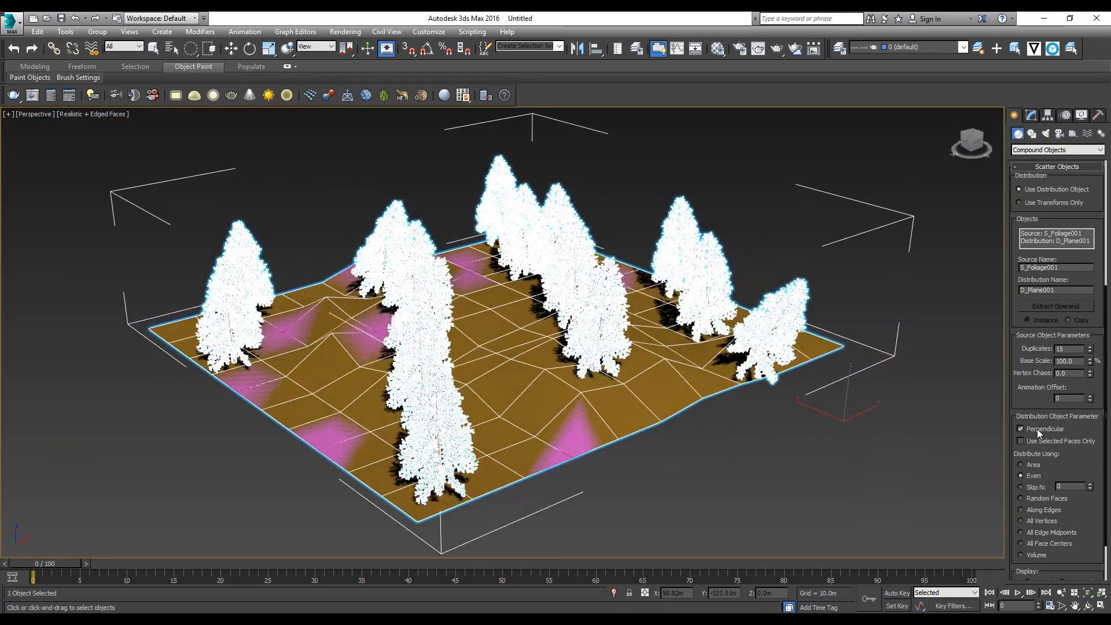
Step: Turn off the Perpendicular option for the scatter's distribution object
{"action": "scroll", "coordinate": [1080, 430], "scroll_direction": "down", "scroll_amount": 3}
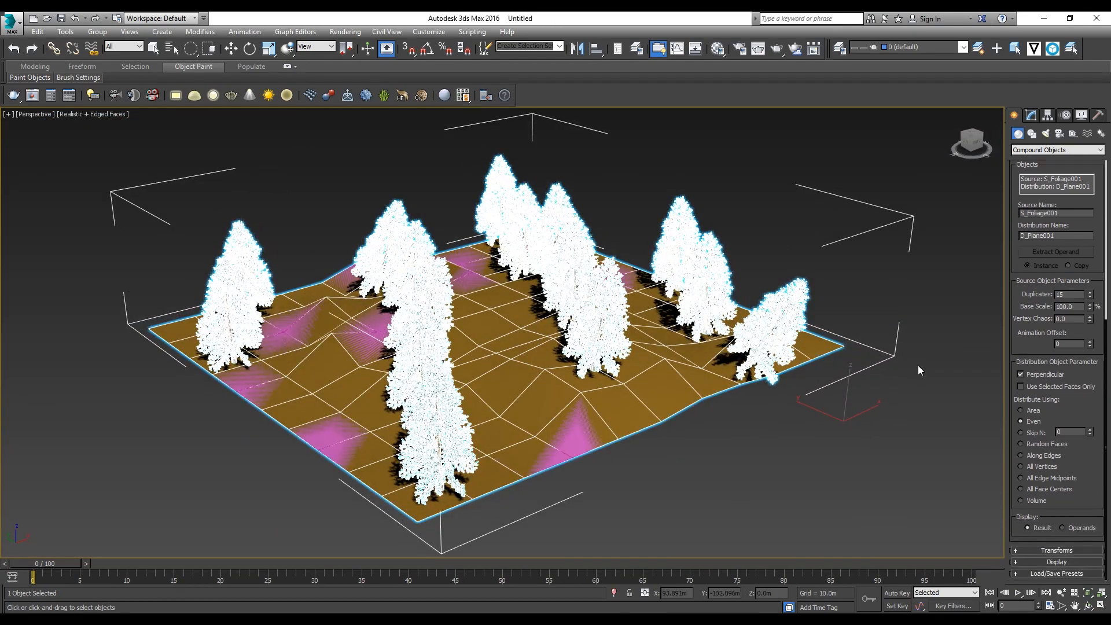
{"action": "scroll", "coordinate": [775, 369], "scroll_direction": "up", "scroll_amount": 4}
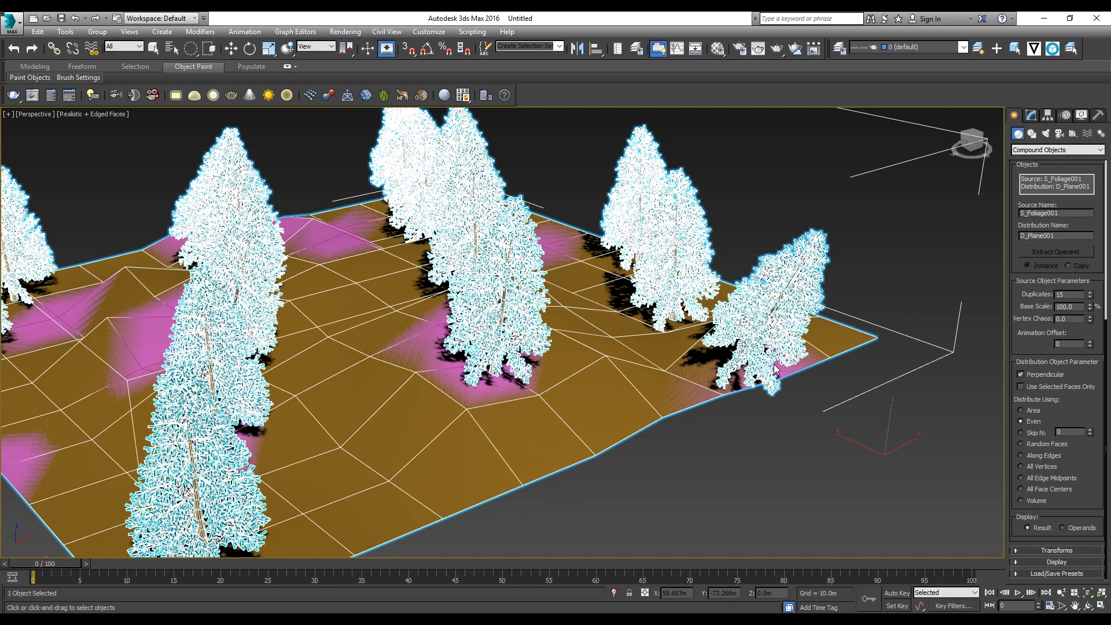
{"action": "left_click", "coordinate": [1029, 374]}
{"action": "middle_click_drag", "start_coordinate": [459, 346], "coordinate": [539, 363], "text": "alt"}
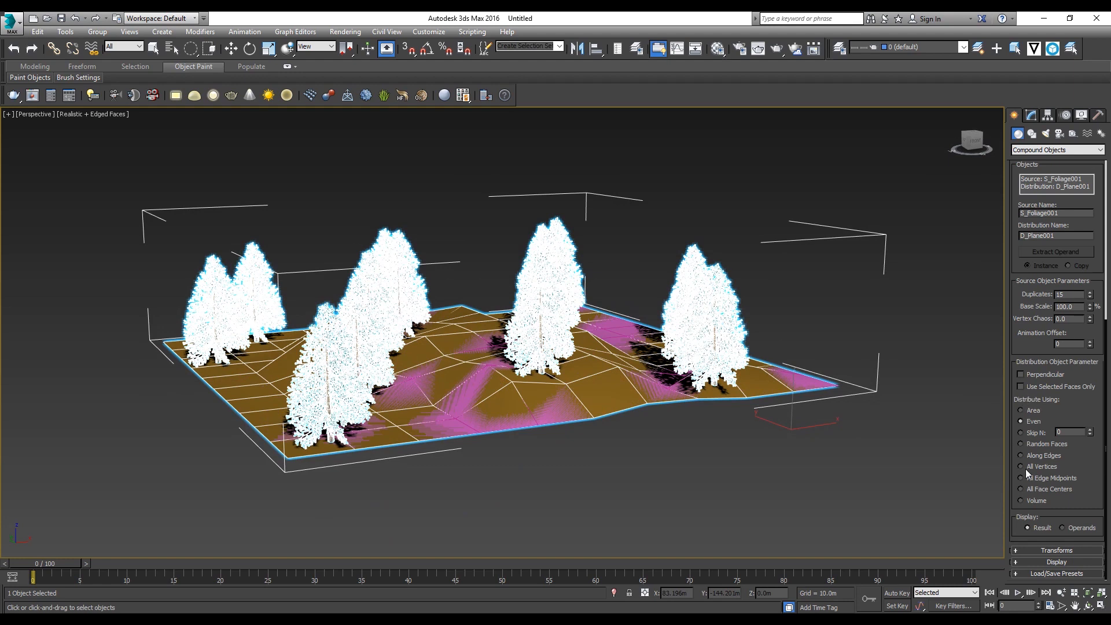
Step: Try the Area, Even, Random Faces and All Vertices methods for distributing the spruces over the terrain
{"action": "left_click", "coordinate": [1021, 410]}
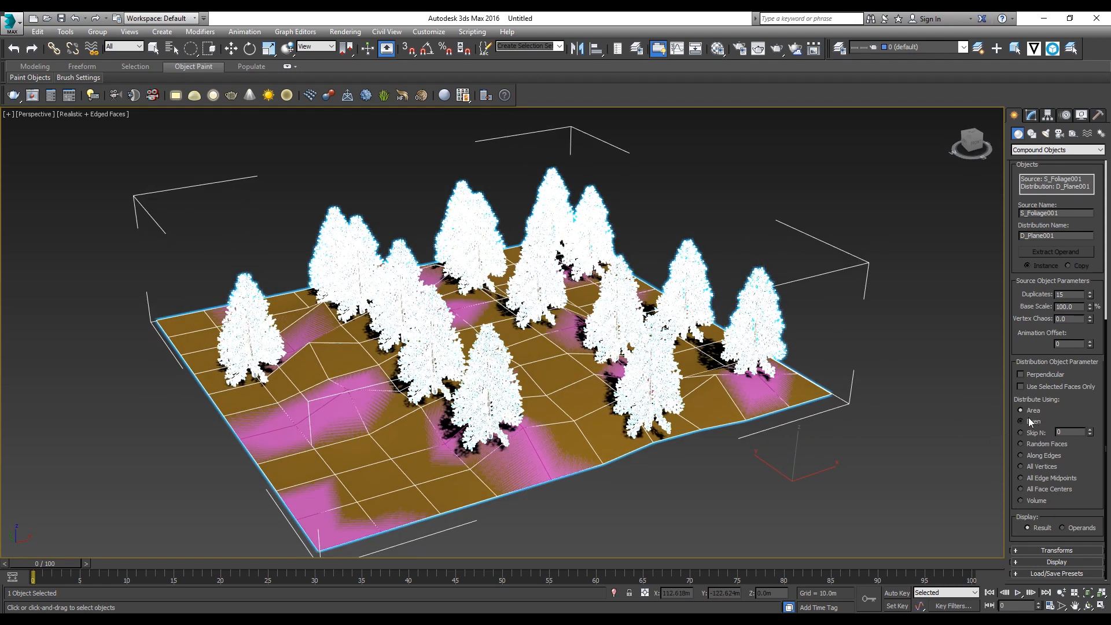
{"action": "left_click", "coordinate": [1027, 421]}
{"action": "left_click", "coordinate": [1033, 445]}
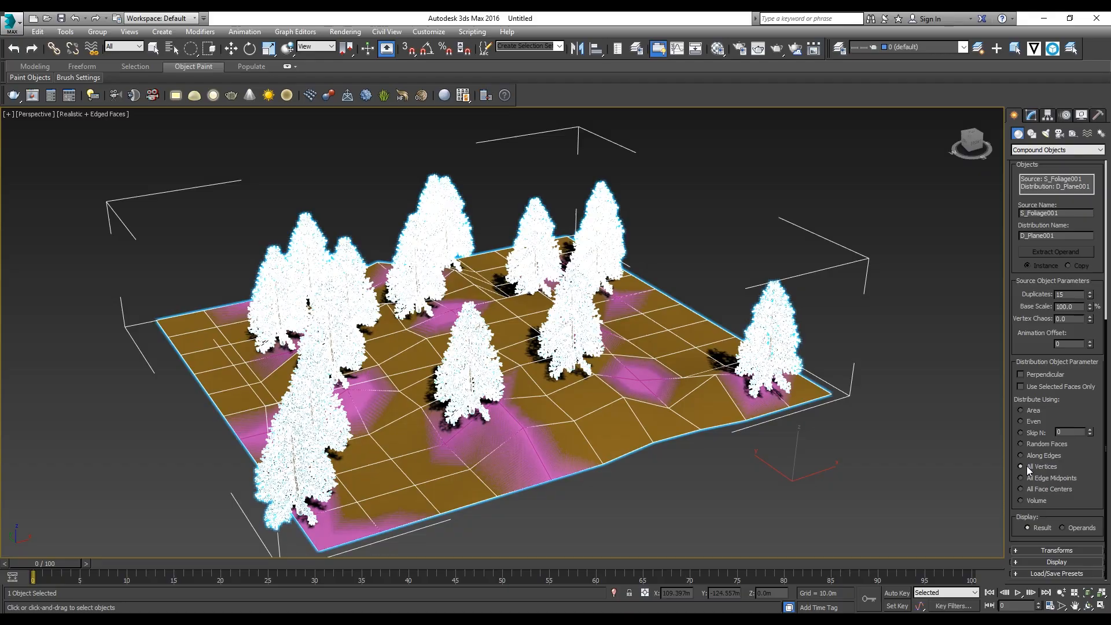
{"action": "middle_click_drag", "start_coordinate": [691, 391], "coordinate": [741, 374], "text": "alt"}
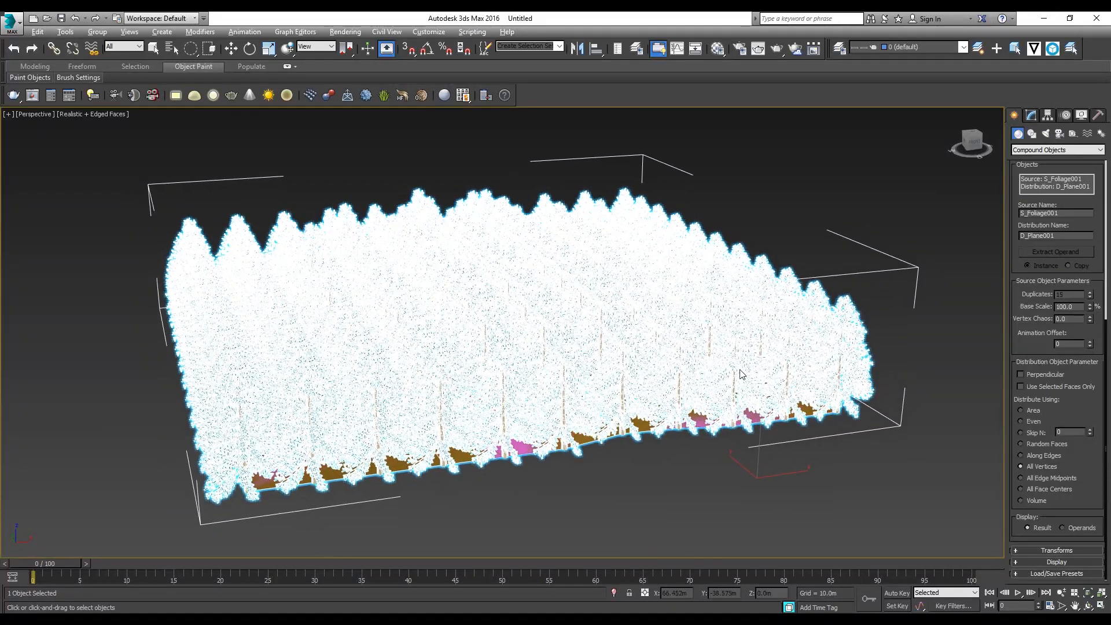
Step: Distribute the spruces over the terrain using Random Faces and check their placement from different angles
{"action": "left_click", "coordinate": [1030, 442]}
{"action": "scroll", "coordinate": [481, 308], "scroll_direction": "up", "scroll_amount": 5}
{"action": "middle_click_drag", "start_coordinate": [481, 308], "coordinate": [487, 339], "text": "alt"}
{"action": "middle_click_drag", "start_coordinate": [793, 409], "coordinate": [738, 382]}
{"action": "scroll", "coordinate": [855, 345], "scroll_direction": "down", "scroll_amount": 4}
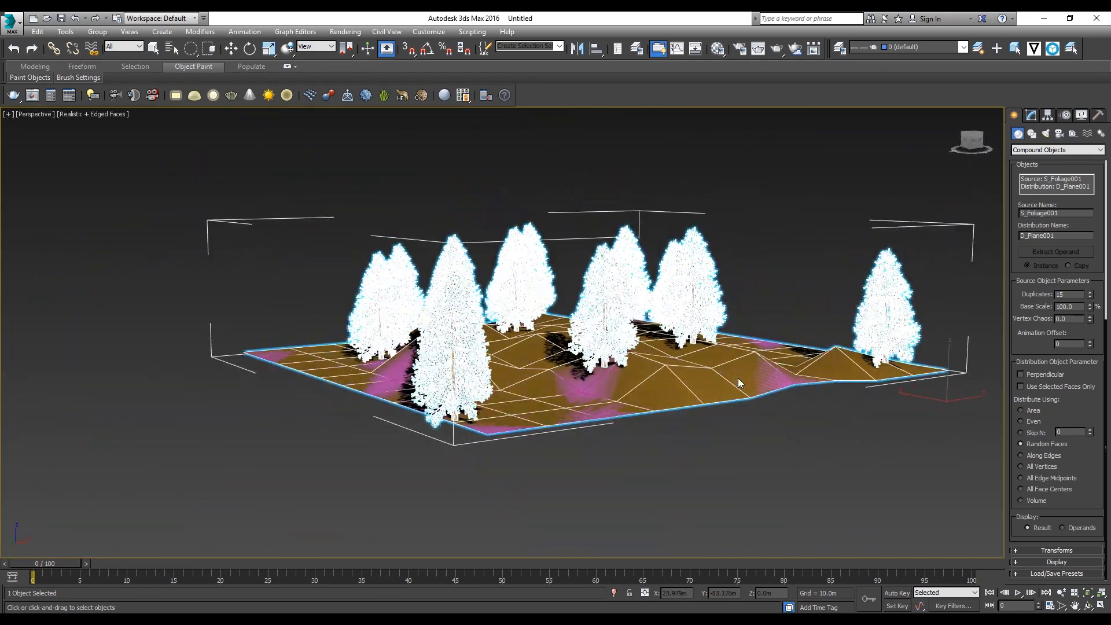
{"action": "middle_click_drag", "start_coordinate": [839, 391], "coordinate": [538, 417], "text": "alt"}
{"action": "middle_click_drag", "start_coordinate": [791, 465], "coordinate": [597, 411]}
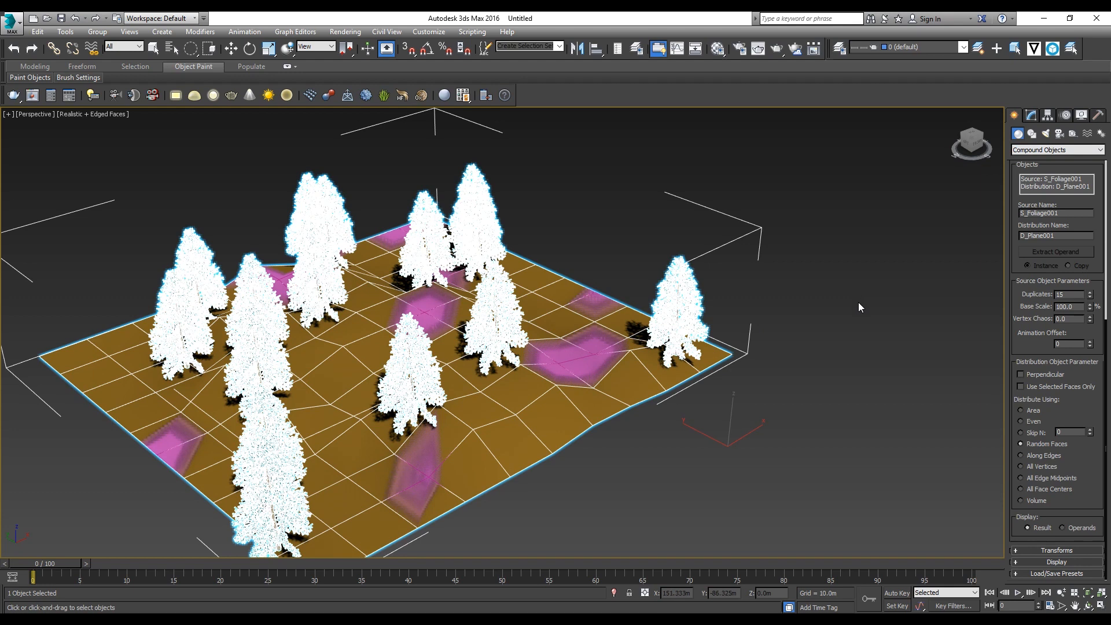
Step: Review the scatter's source and distribution parameters and look closer at the trees on the terrain
{"action": "scroll", "coordinate": [1081, 411], "scroll_direction": "up", "scroll_amount": 5}
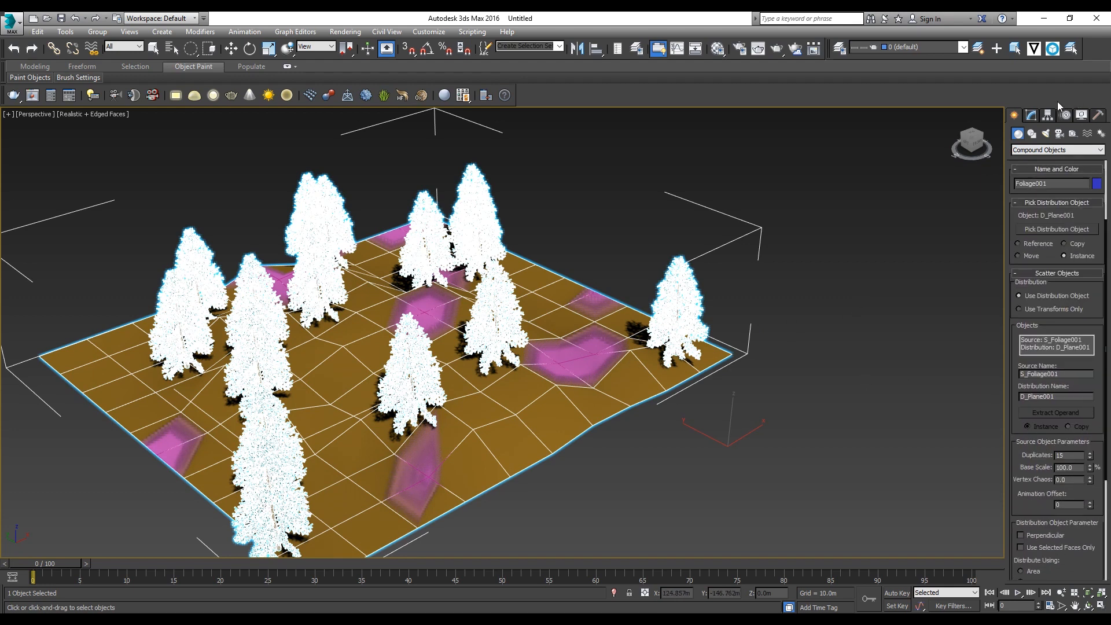
{"action": "scroll", "coordinate": [1065, 324], "scroll_direction": "down", "scroll_amount": 5}
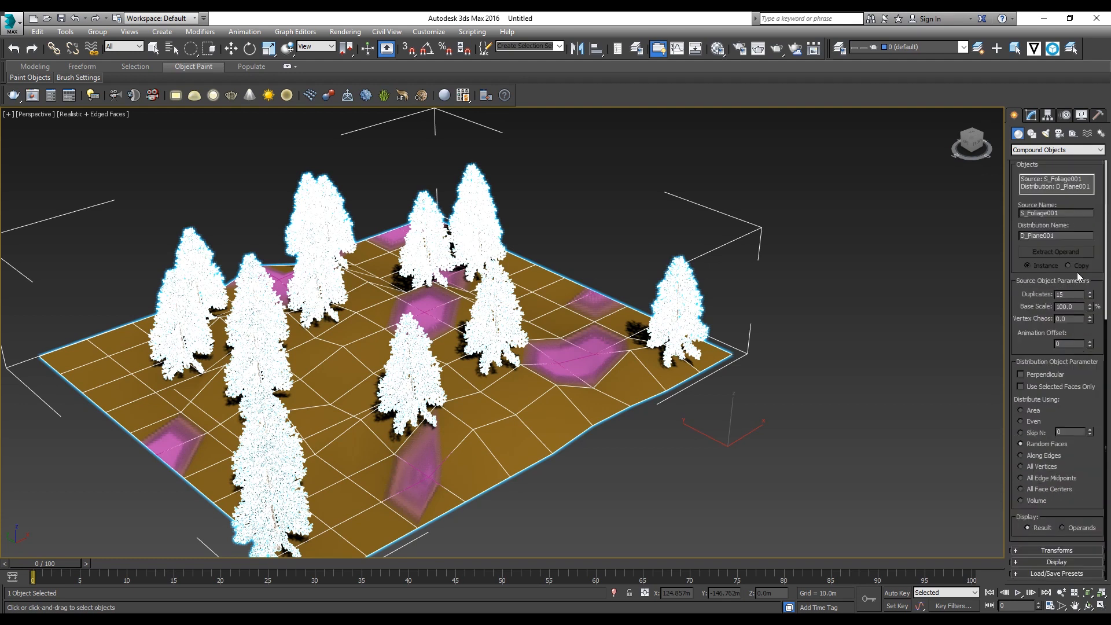
{"action": "double_click", "coordinate": [1069, 295]}
{"action": "left_click", "coordinate": [1076, 416]}
{"action": "scroll", "coordinate": [1107, 372], "scroll_direction": "up", "scroll_amount": 8}
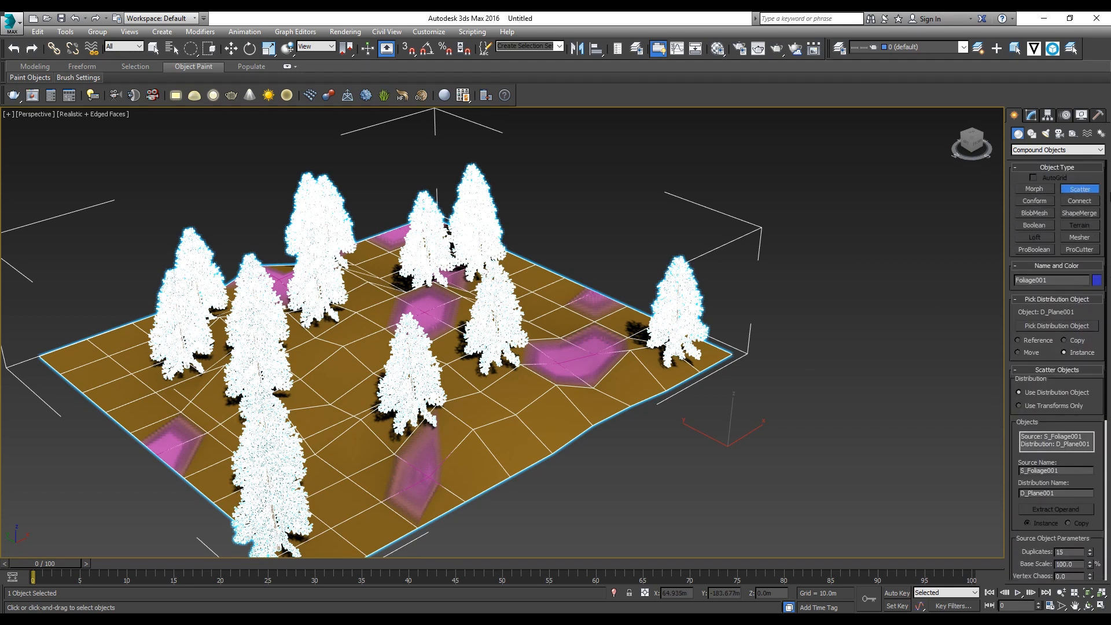
{"action": "scroll", "coordinate": [1072, 361], "scroll_direction": "down", "scroll_amount": 8}
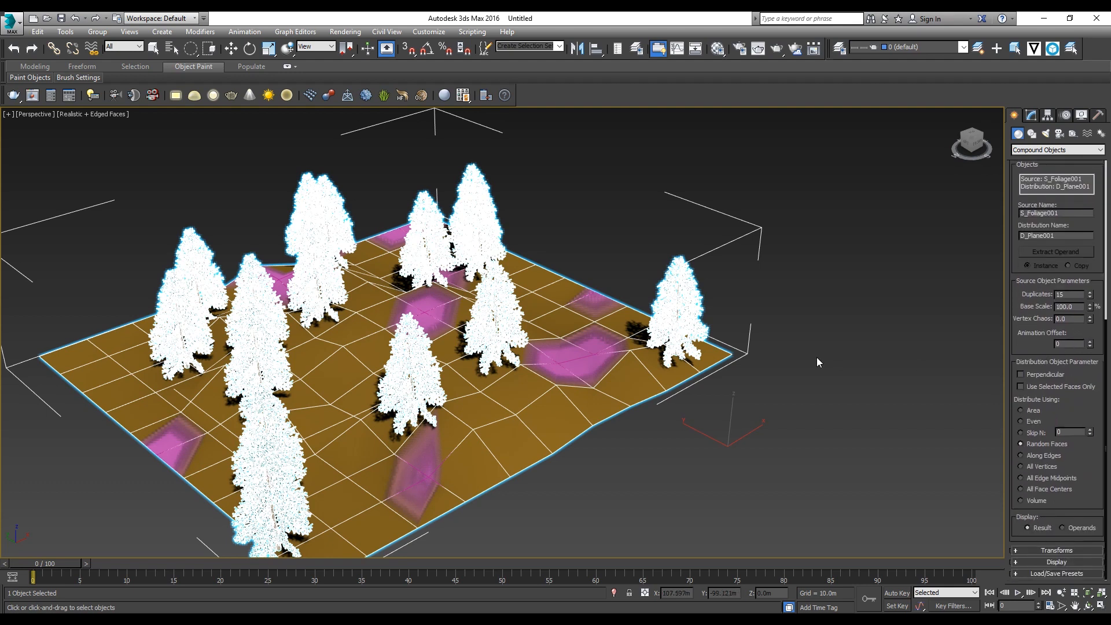
{"action": "middle_click_drag", "start_coordinate": [648, 350], "coordinate": [691, 299]}
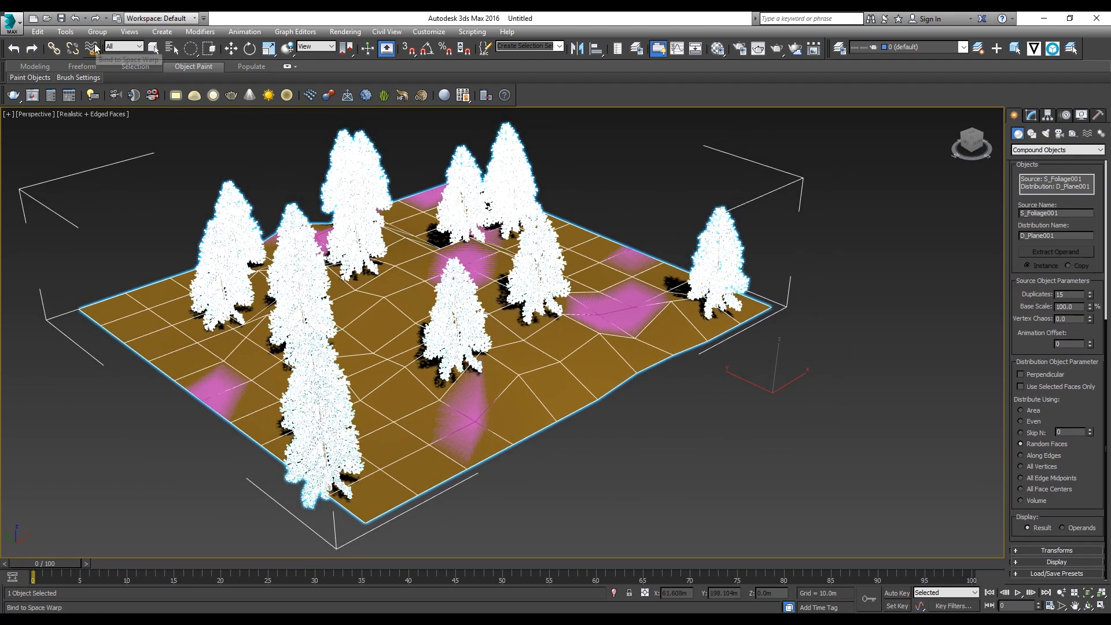
{"action": "scroll", "coordinate": [663, 291], "scroll_direction": "up", "scroll_amount": 3}
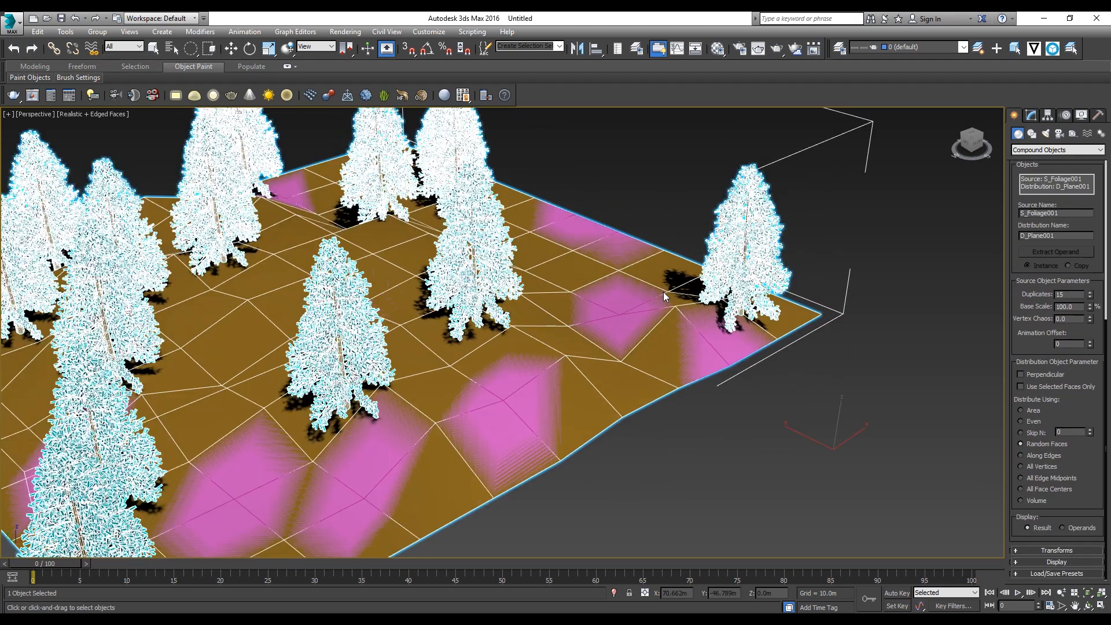
{"action": "middle_click_drag", "start_coordinate": [663, 291], "coordinate": [664, 319]}
Step: Leave the Scatter command, reselect the scattered trees and open their Scatter parameters for modification
{"action": "key", "text": "q"}
{"action": "left_click", "coordinate": [847, 245]}
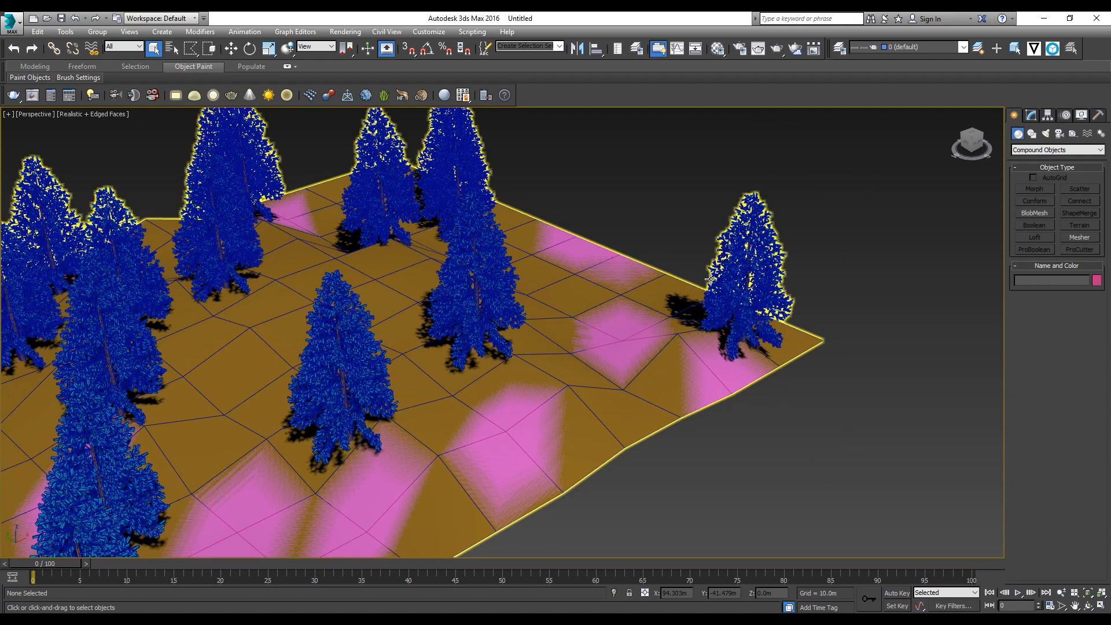
{"action": "left_click", "coordinate": [726, 269]}
{"action": "key", "text": "z"}
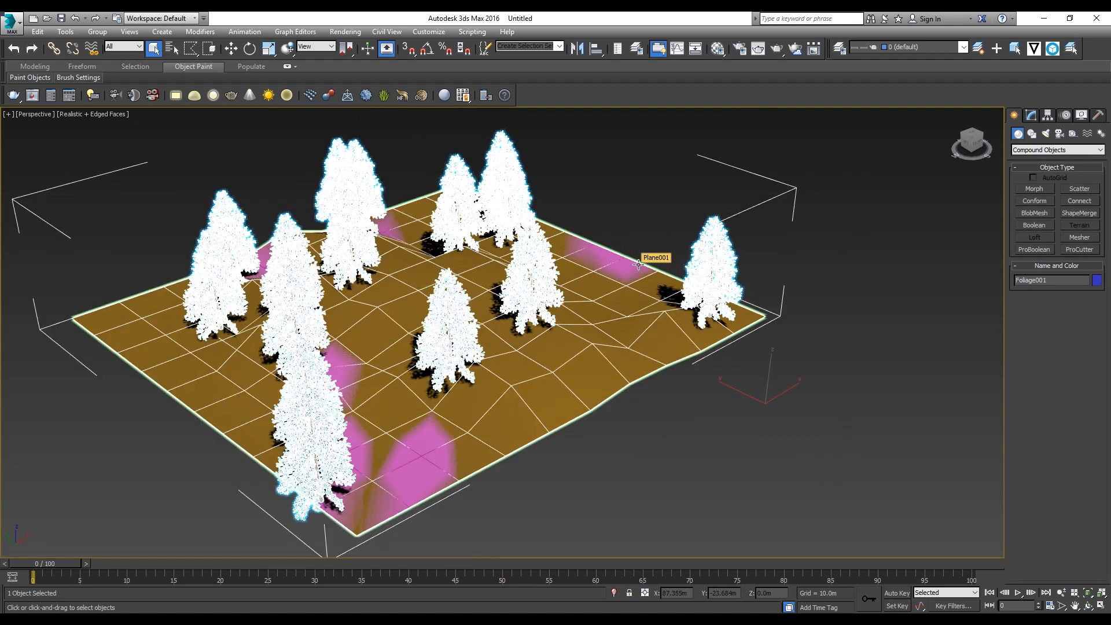
{"action": "left_click", "coordinate": [1031, 115]}
{"action": "middle_click_drag", "start_coordinate": [656, 274], "coordinate": [745, 293]}
Step: Try moving the whole scatter object, undo the move and deselect it
{"action": "key", "text": "w"}
{"action": "left_click_drag", "start_coordinate": [767, 421], "coordinate": [708, 398]}
{"action": "key", "text": "ctrl+z"}
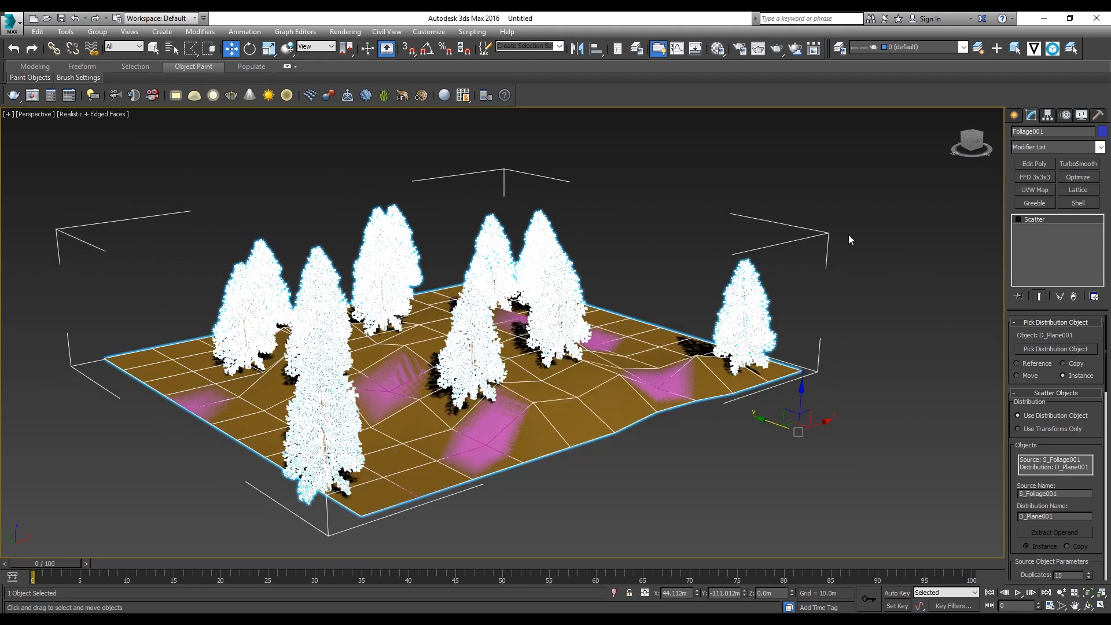
{"action": "left_click", "coordinate": [848, 234]}
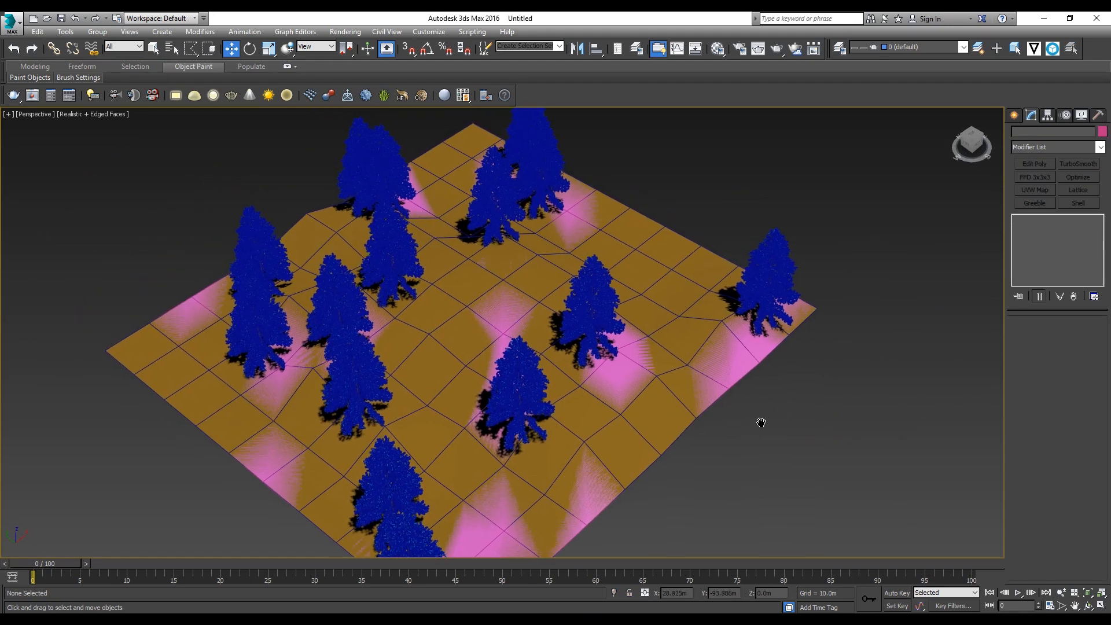